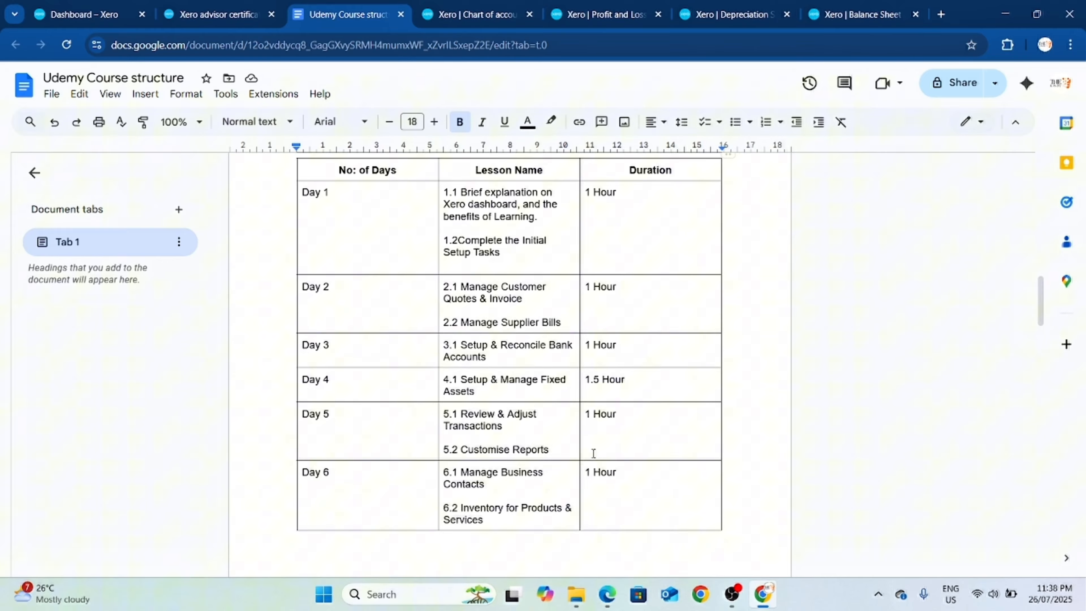
# Look over the self-paced modules on the Xero advisor certification page, including Review and adjust transactions
pyautogui.click(219, 15)
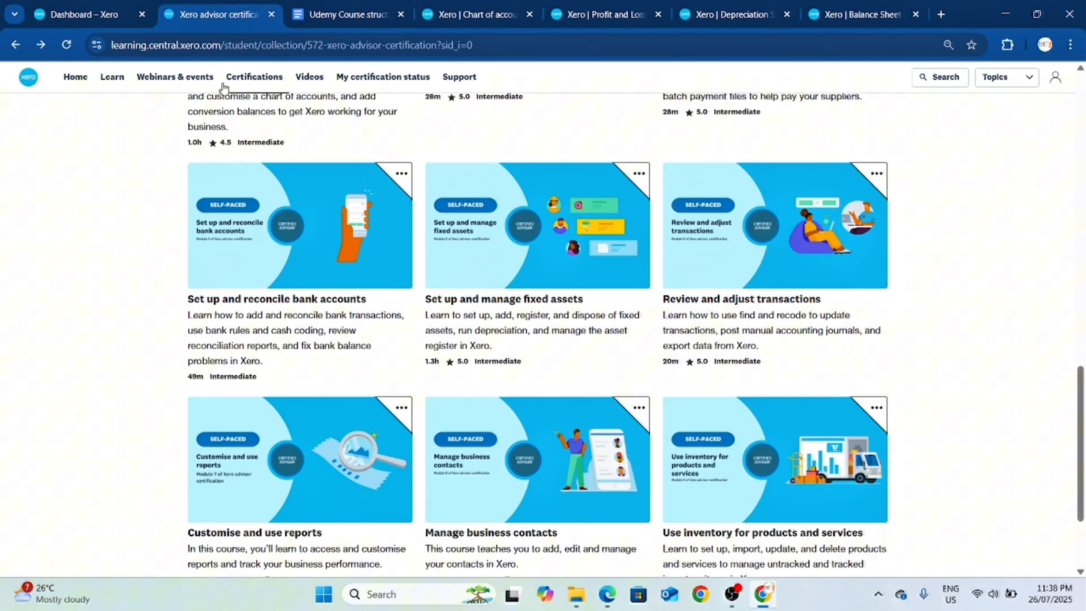
pyautogui.scroll(5, 412, 311)
pyautogui.scroll(6, 412, 310)
pyautogui.scroll(-10, 399, 303)
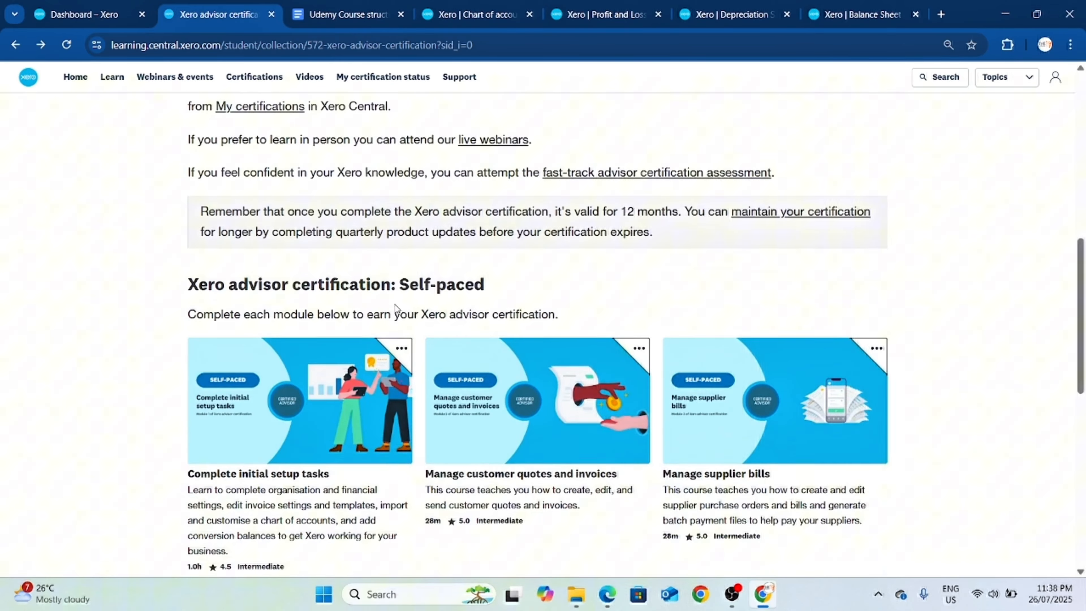
pyautogui.scroll(-3, 399, 308)
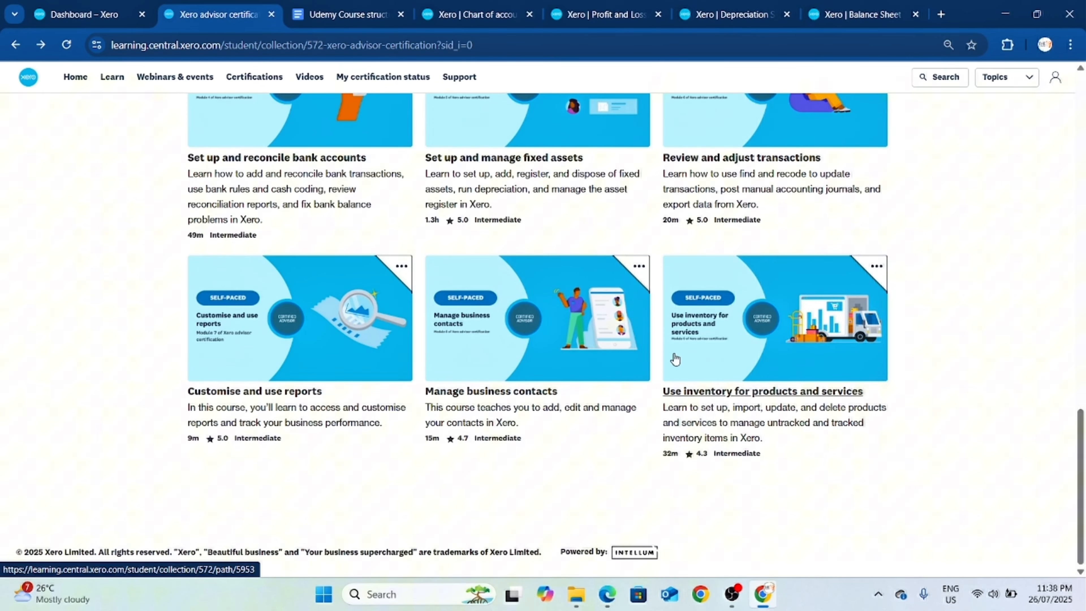
pyautogui.scroll(3, 665, 317)
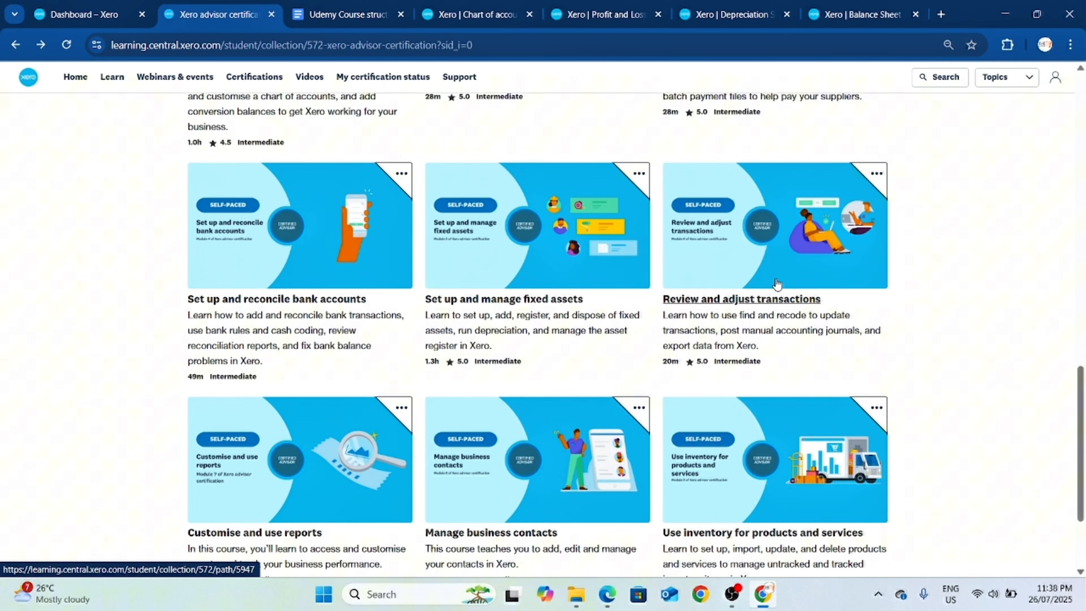
pyautogui.scroll(-2, 706, 367)
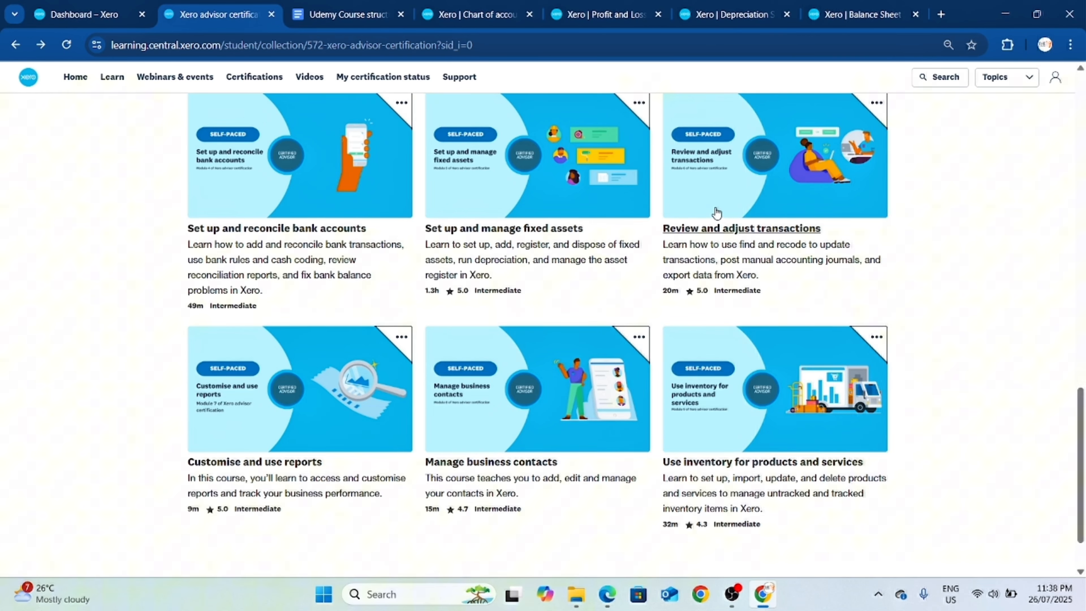
# Open Find and recode from the demo company's advanced accounting features and view the 26 Jul 2025 recode summary
pyautogui.click(81, 14)
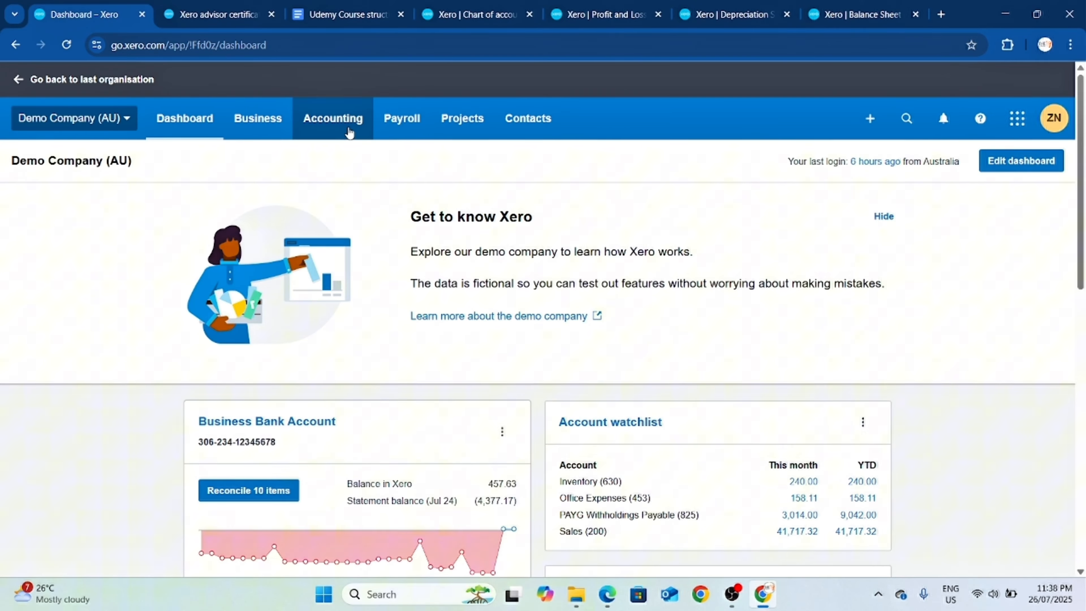
pyautogui.click(330, 122)
pyautogui.scroll(-2, 400, 355)
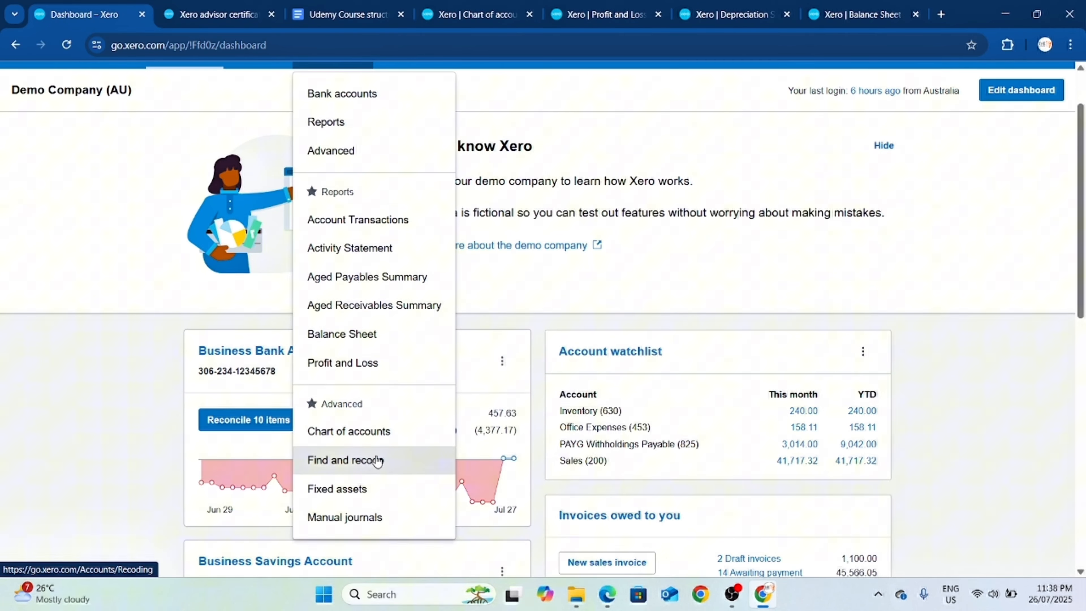
pyautogui.click(338, 157)
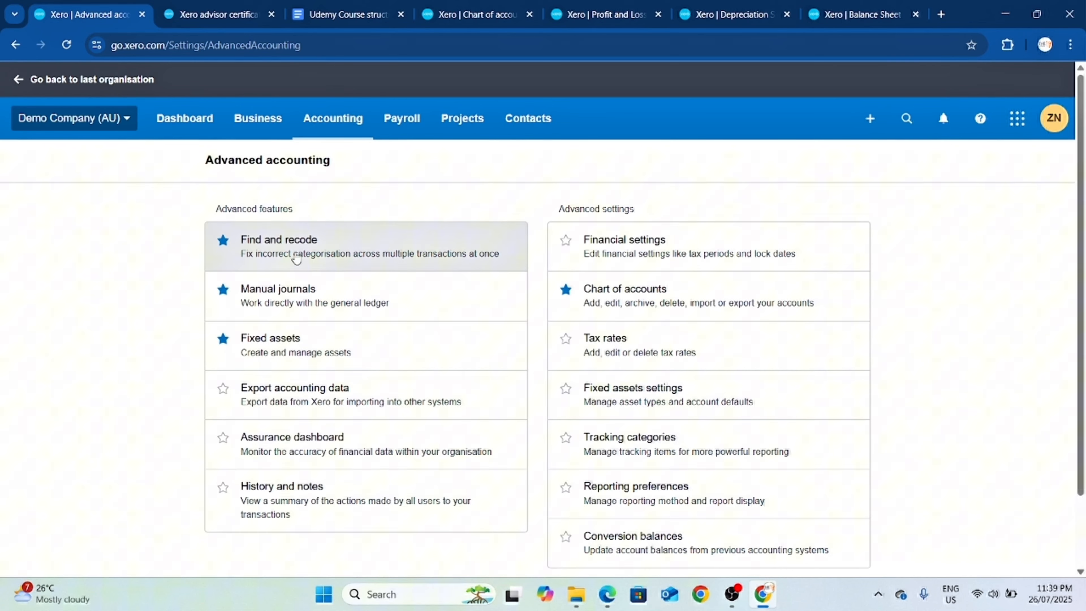
pyautogui.click(365, 255)
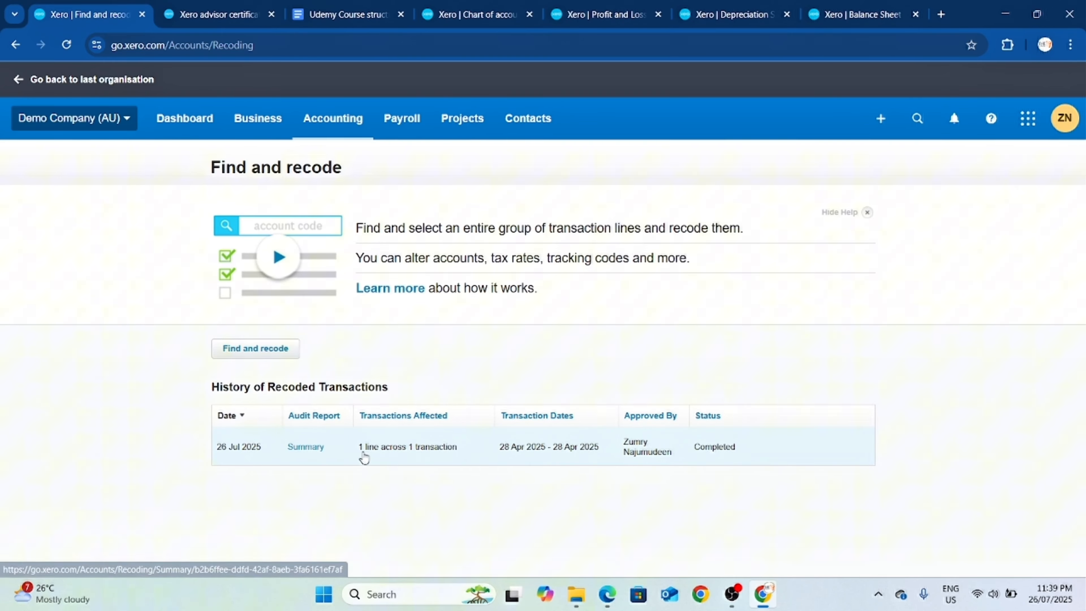
pyautogui.click(315, 448)
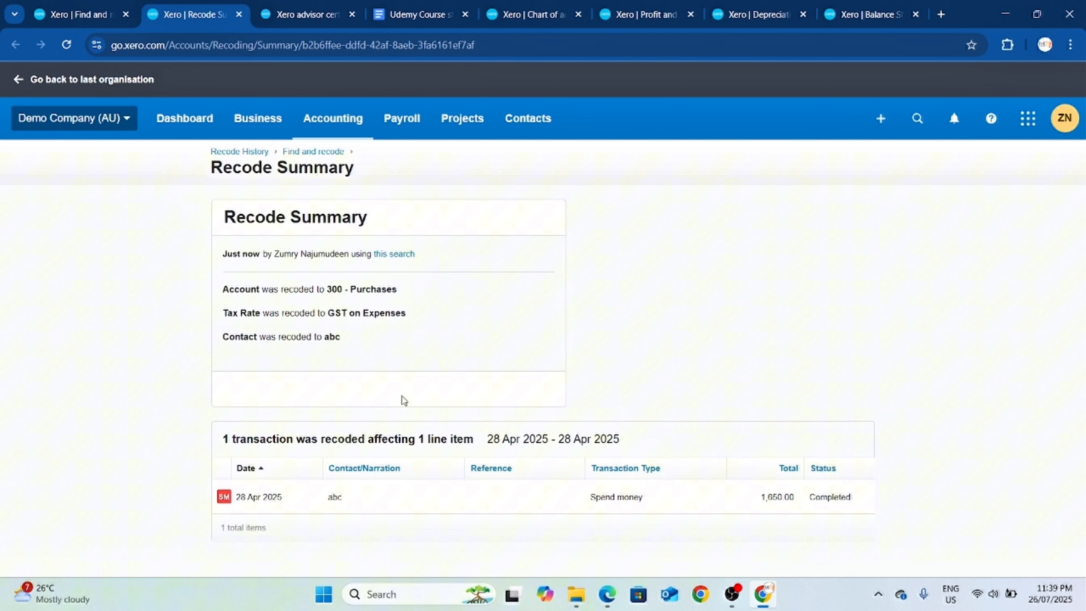
pyautogui.click(239, 14)
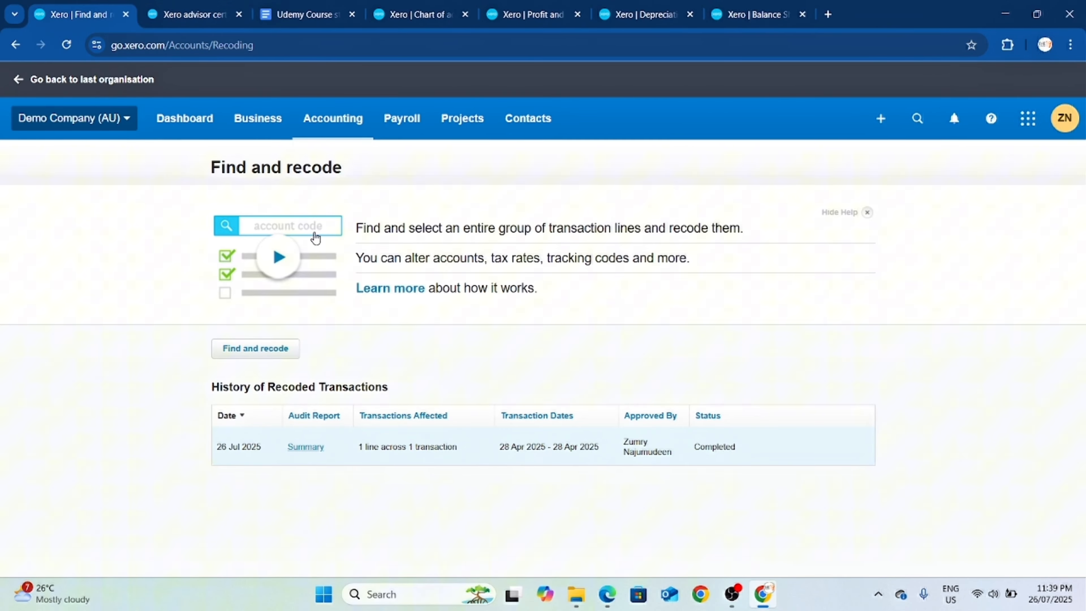
# Start a new find and recode, search for lines whose bank account is 090 - Business Bank Account, and look through the results
pyautogui.click(274, 355)
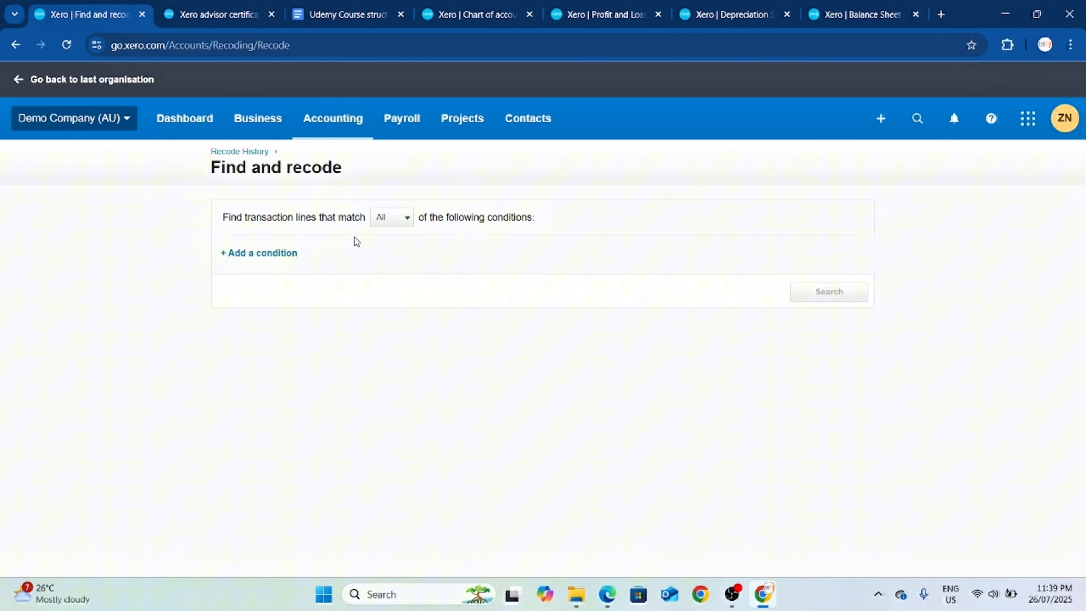
pyautogui.click(269, 257)
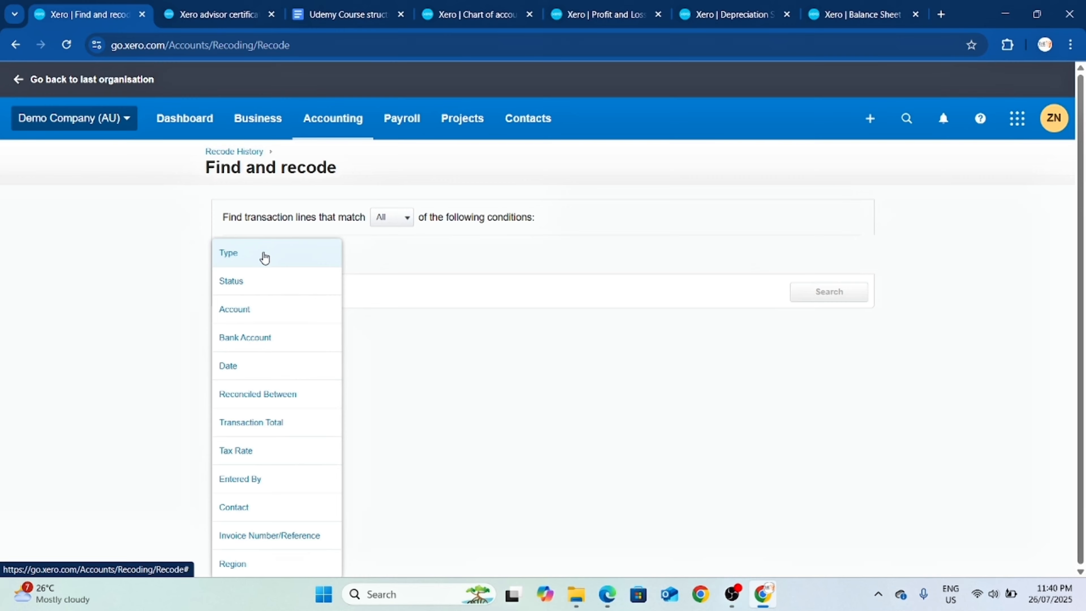
pyautogui.click(248, 343)
pyautogui.click(495, 254)
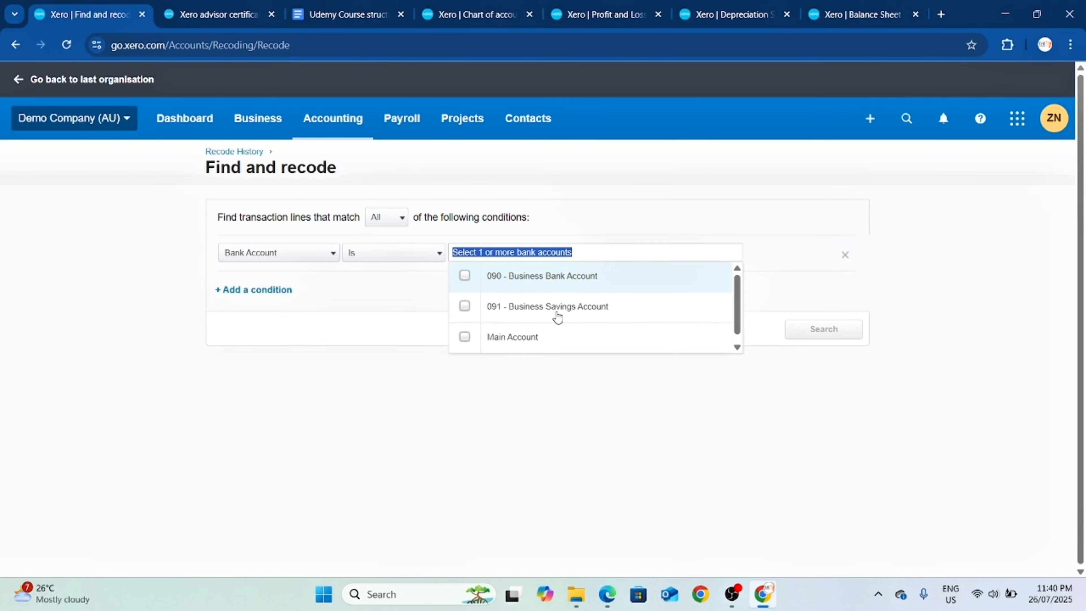
pyautogui.click(585, 280)
pyautogui.click(801, 401)
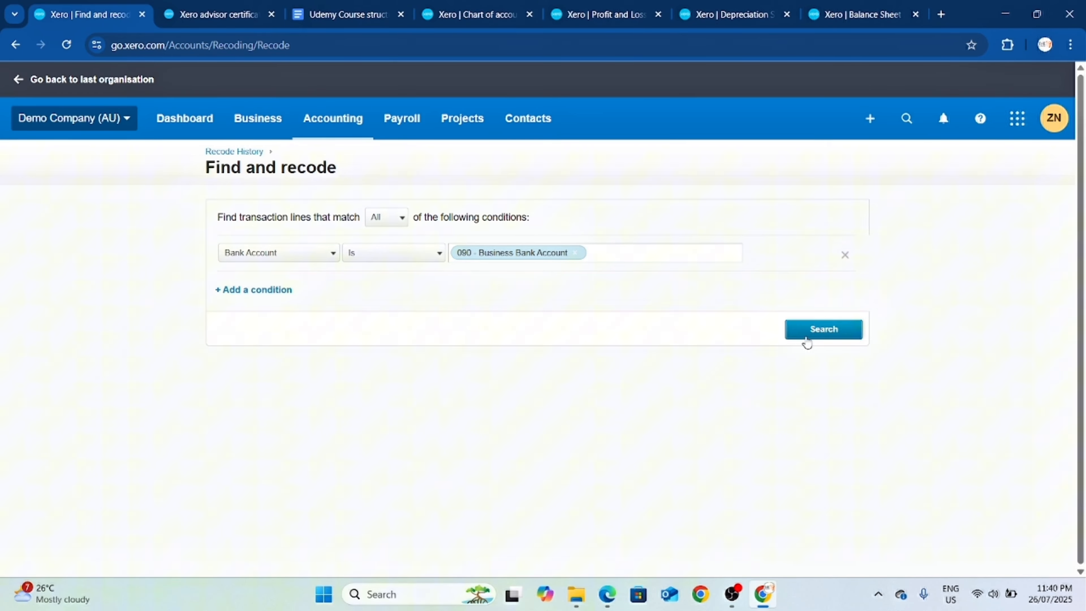
pyautogui.click(829, 337)
pyautogui.scroll(-6, 642, 349)
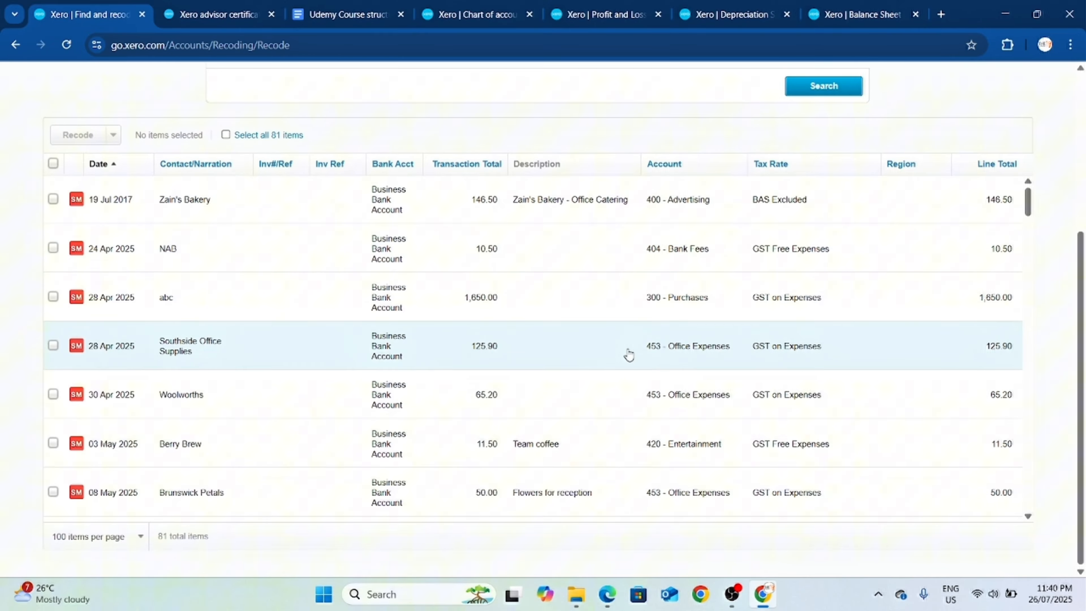
pyautogui.scroll(-20, 633, 348)
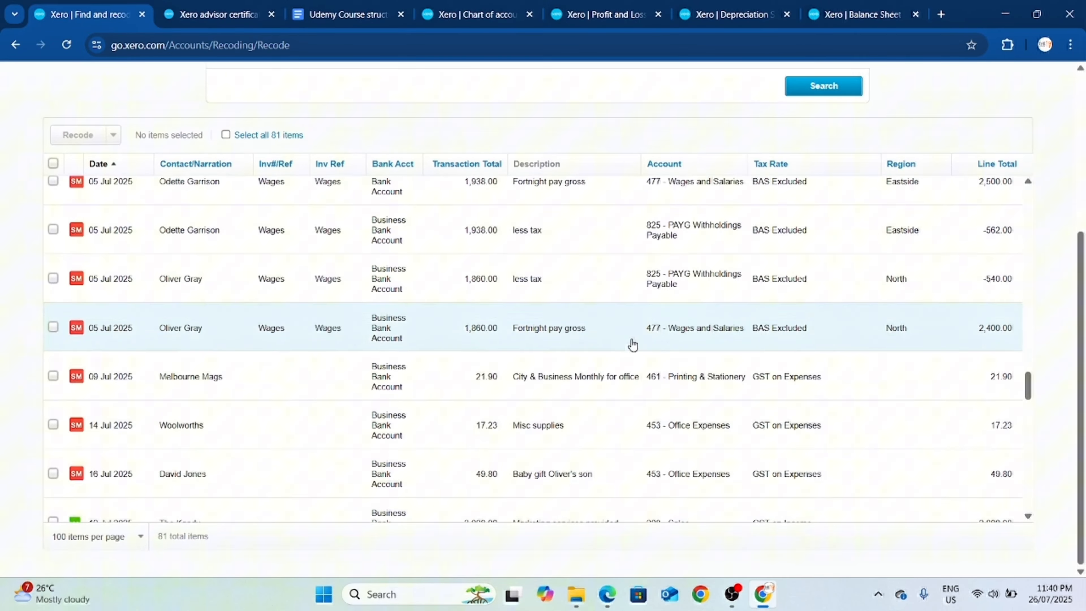
pyautogui.scroll(18, 630, 341)
pyautogui.scroll(15, 631, 342)
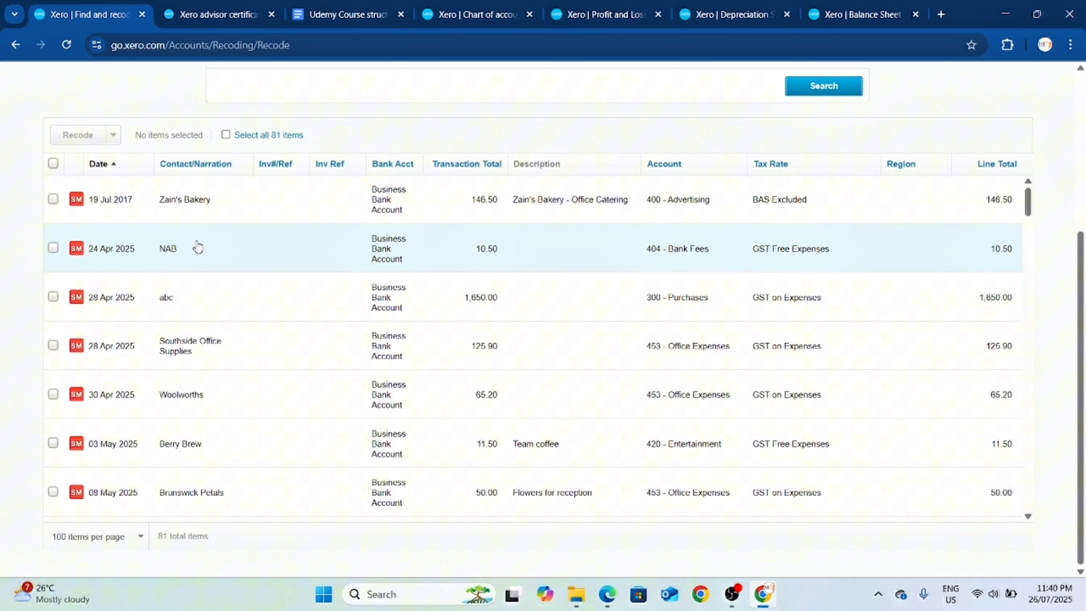
# Change the search condition to Account is 408 - Cleaning and search for the matching transaction lines
pyautogui.scroll(1, 507, 379)
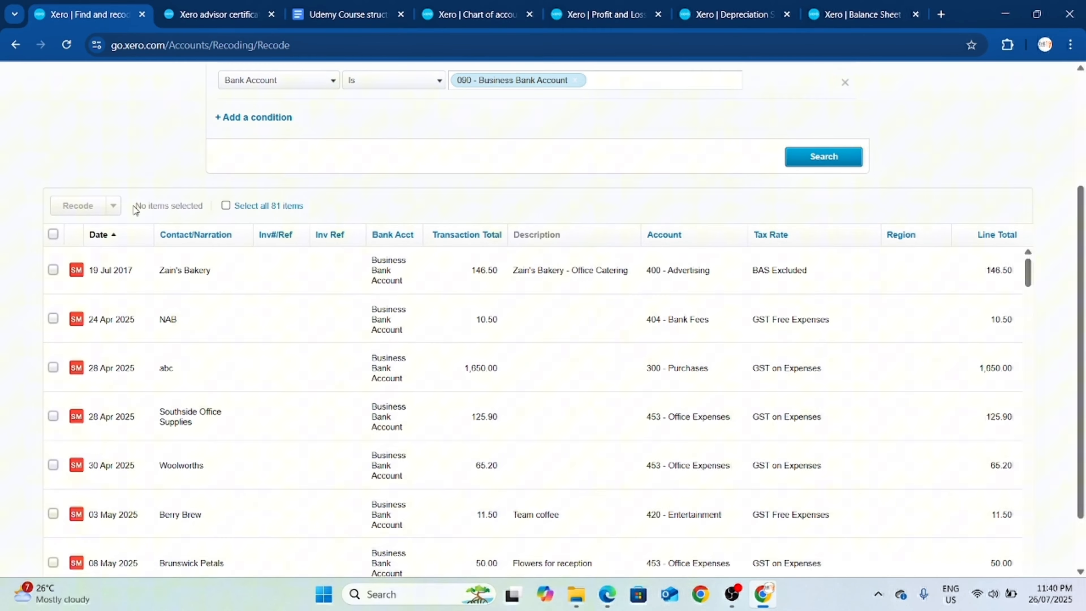
pyautogui.scroll(3, 394, 292)
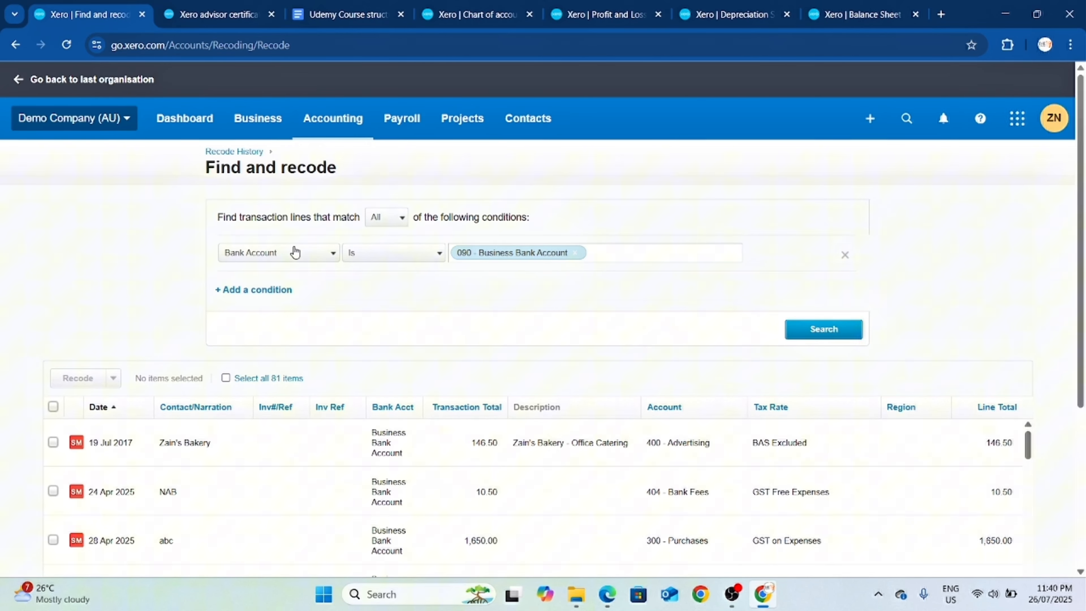
pyautogui.click(322, 260)
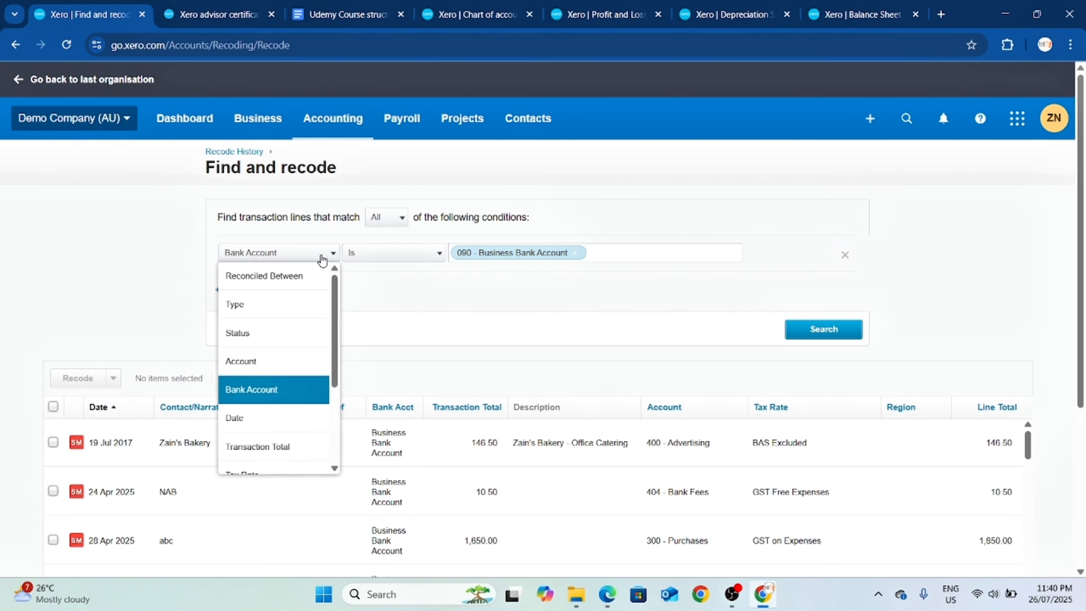
pyautogui.click(248, 361)
pyautogui.click(518, 254)
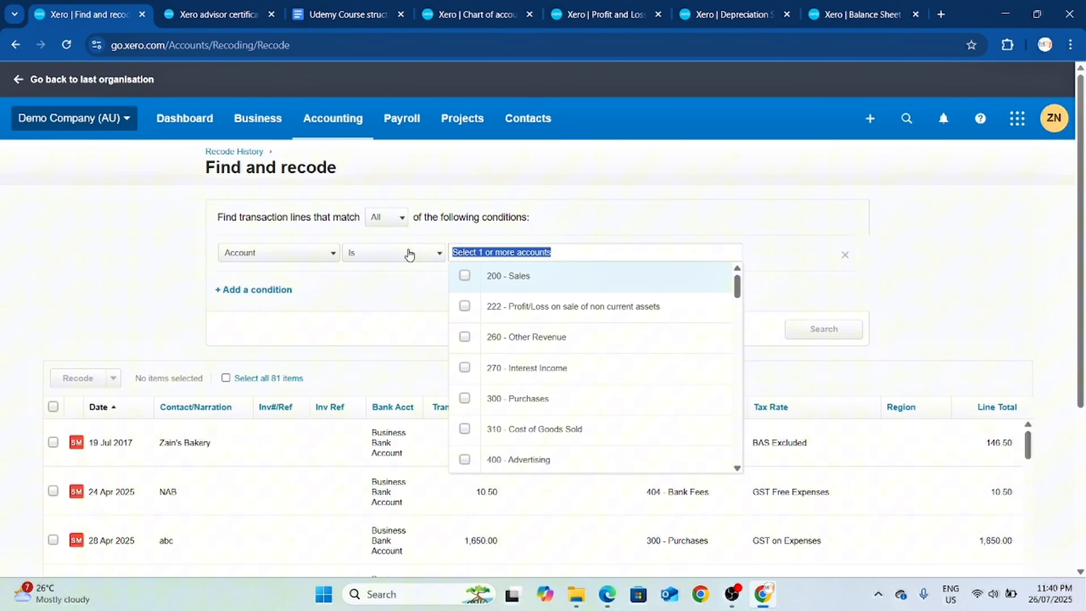
pyautogui.scroll(-3, 616, 390)
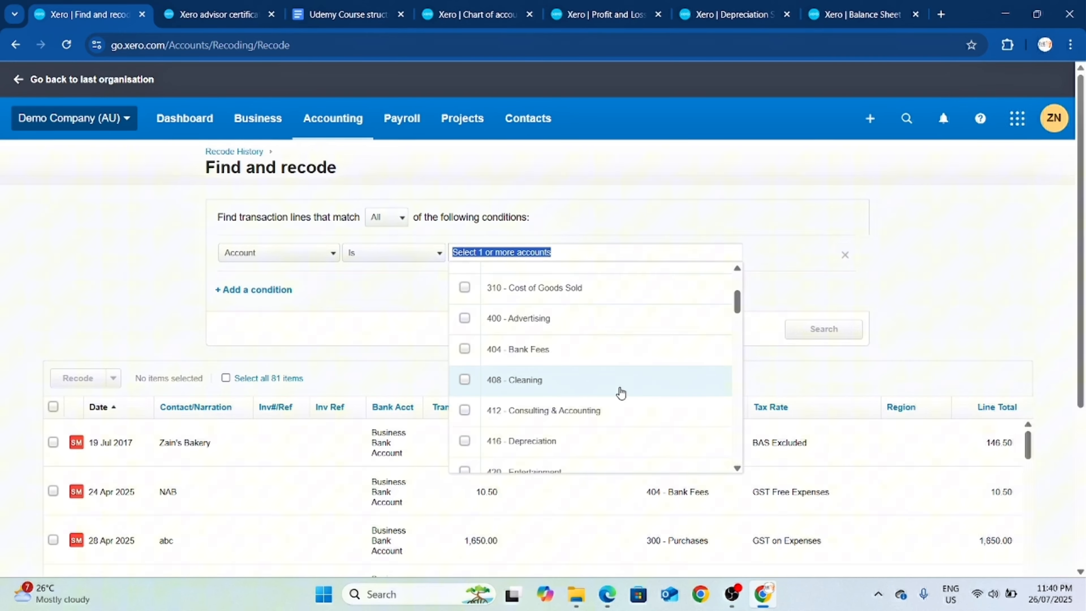
pyautogui.click(524, 381)
pyautogui.click(793, 328)
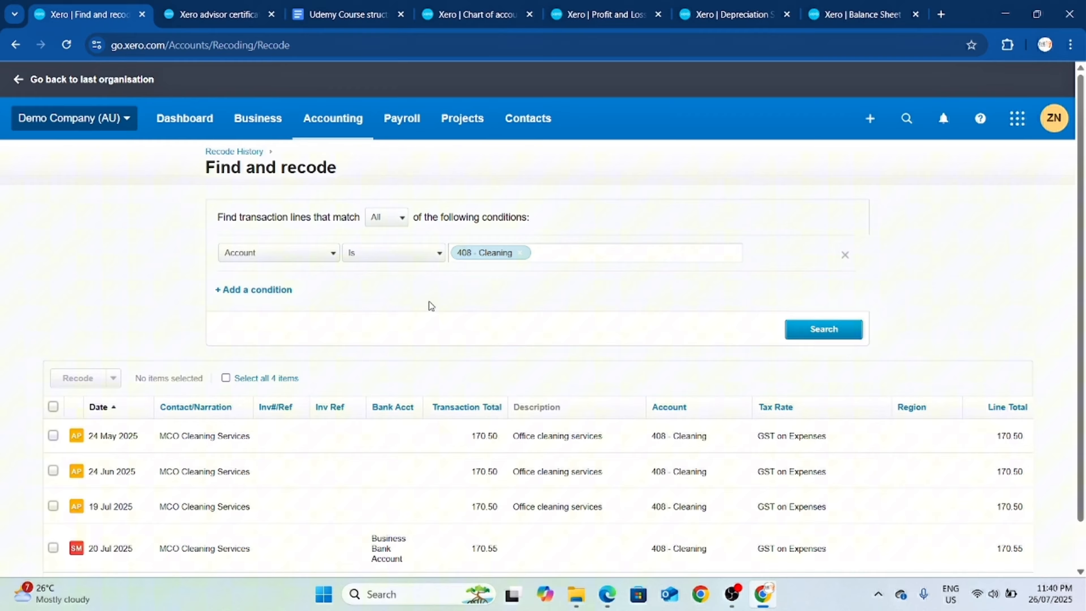
pyautogui.scroll(-1, 429, 304)
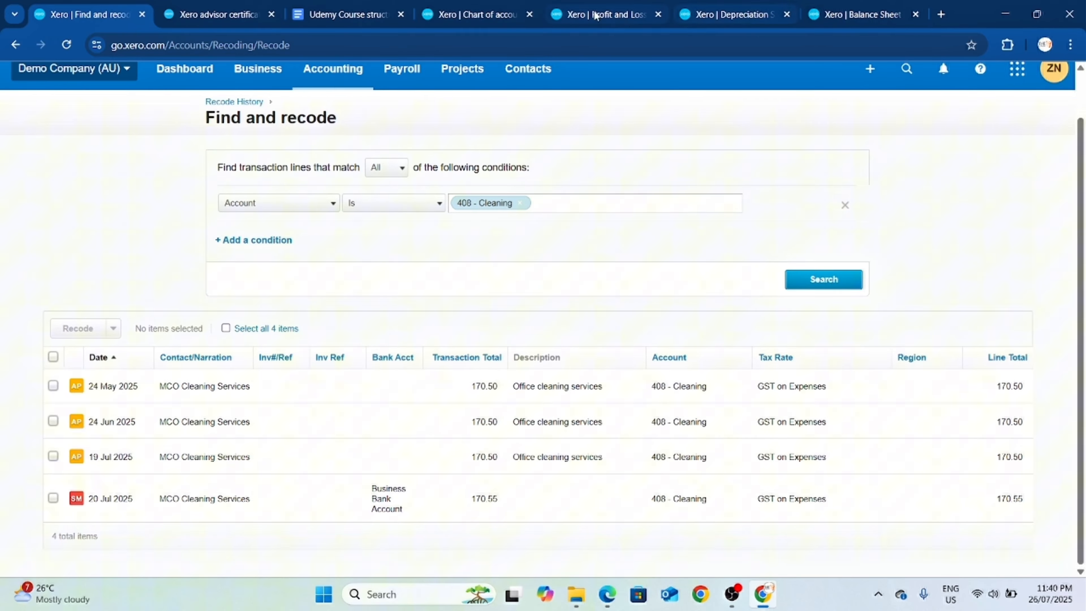
# Set the Profit and Loss report's date range to the last financial year and update the report
pyautogui.click(603, 14)
pyautogui.scroll(10, 427, 337)
pyautogui.click(460, 242)
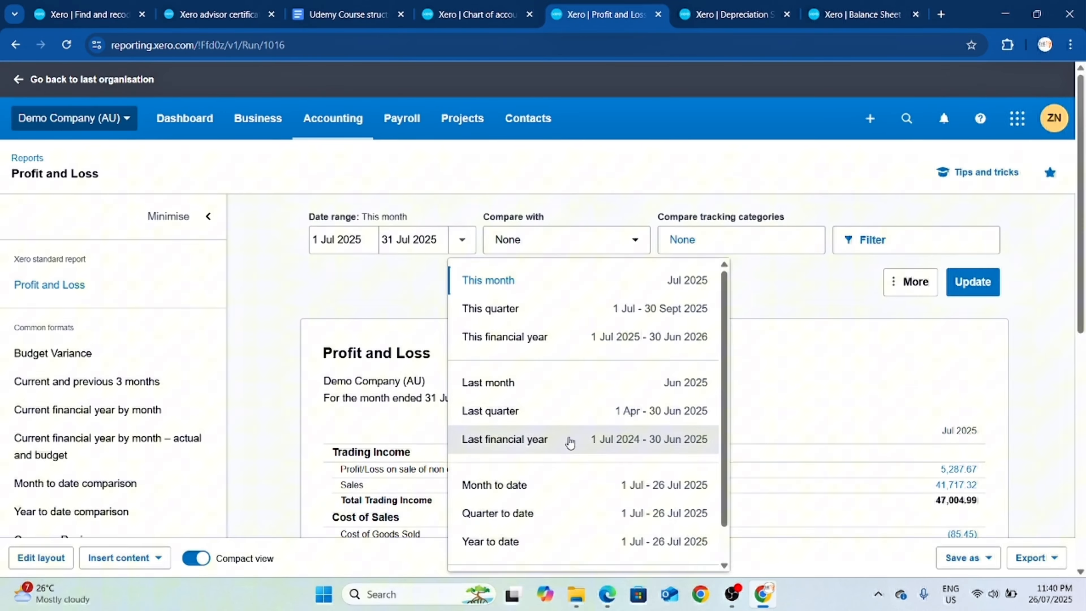
pyautogui.click(568, 439)
pyautogui.click(977, 282)
# Compare the Cleaning expense in the Profit and Loss report with the Cleaning lines in Find and recode
pyautogui.scroll(-5, 501, 317)
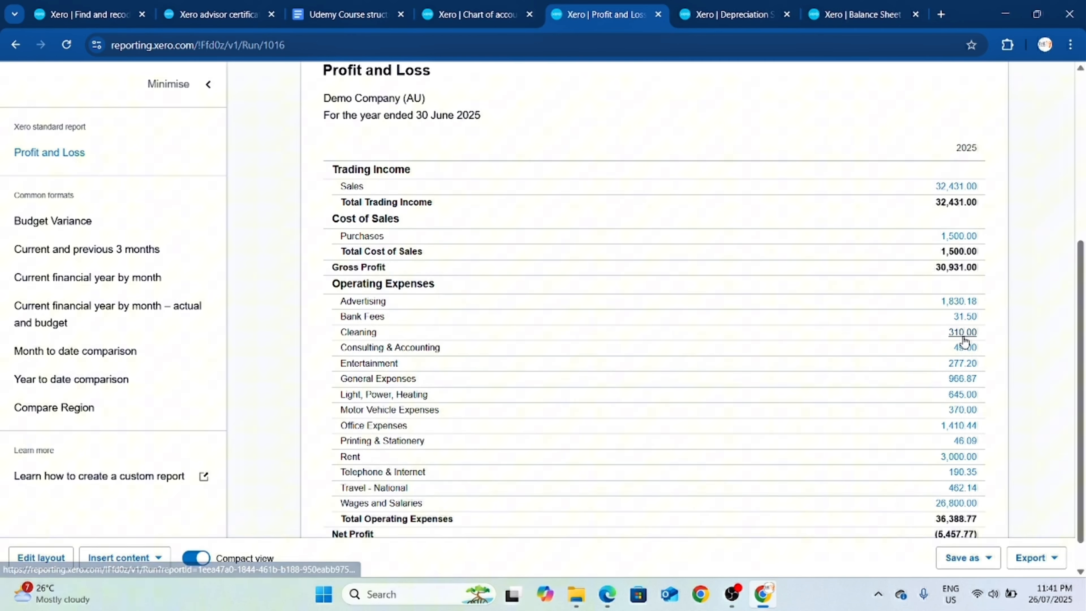
pyautogui.click(85, 14)
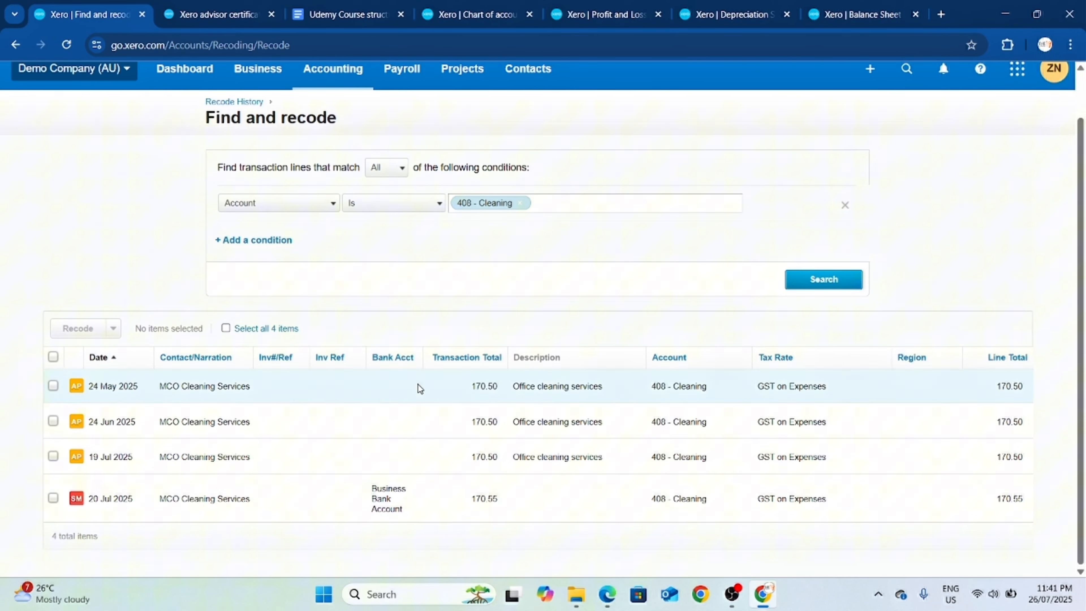
pyautogui.click(616, 17)
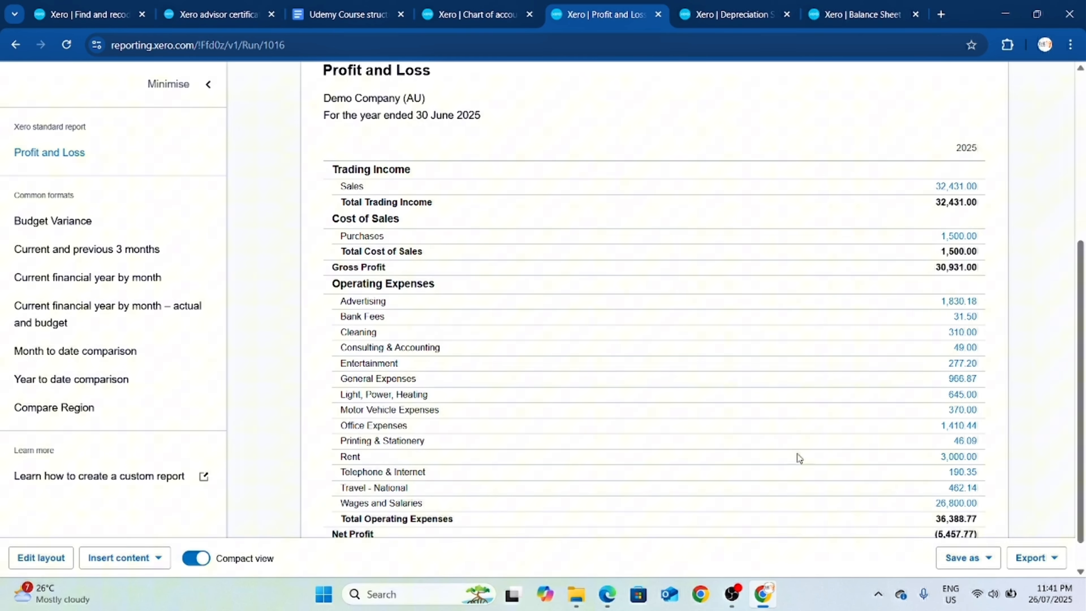
# Select the 24 May 2025 and 24 Jun 2025 MCO Cleaning Services lines and start recoding their source transactions
pyautogui.click(106, 14)
pyautogui.click(52, 386)
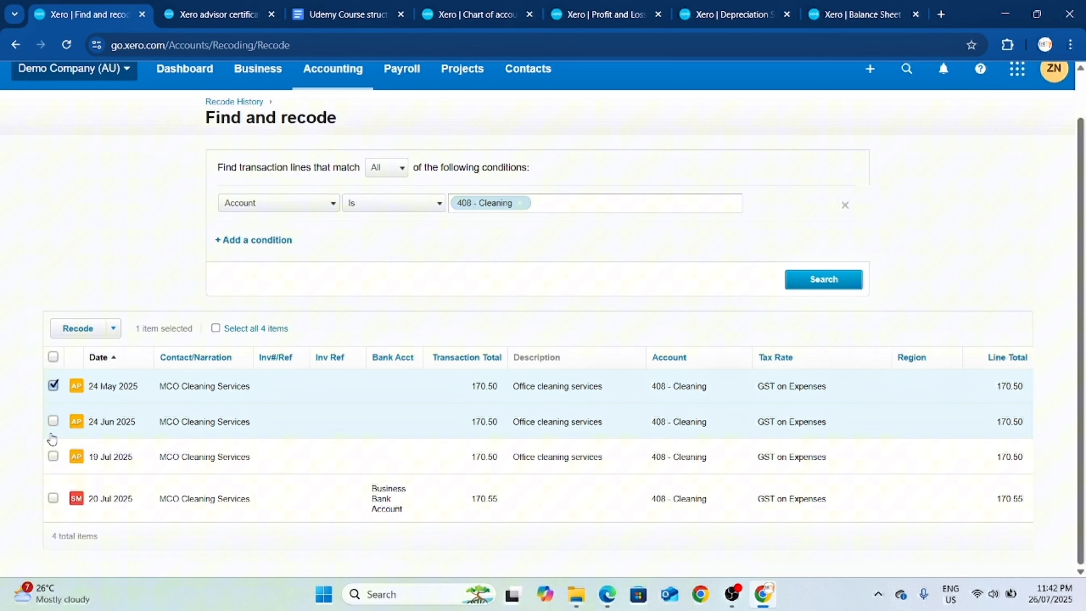
pyautogui.click(52, 421)
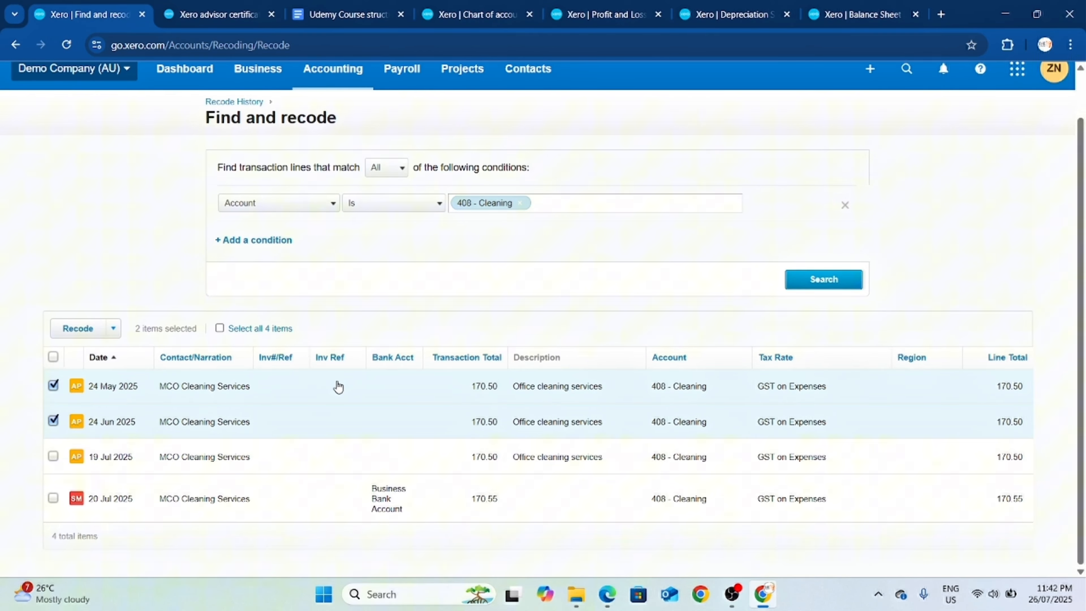
pyautogui.click(116, 331)
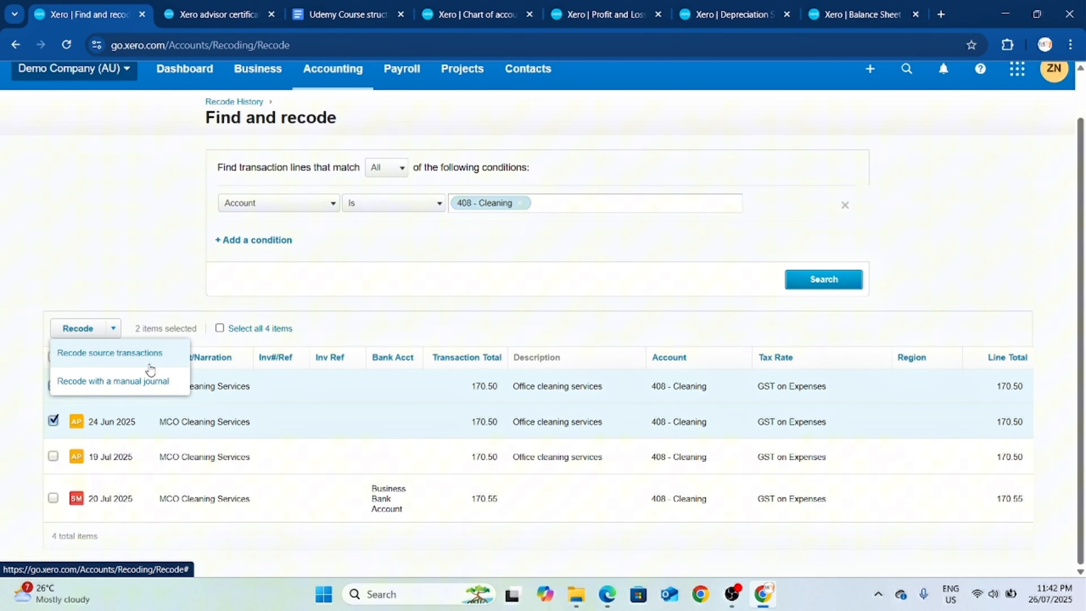
pyautogui.click(131, 353)
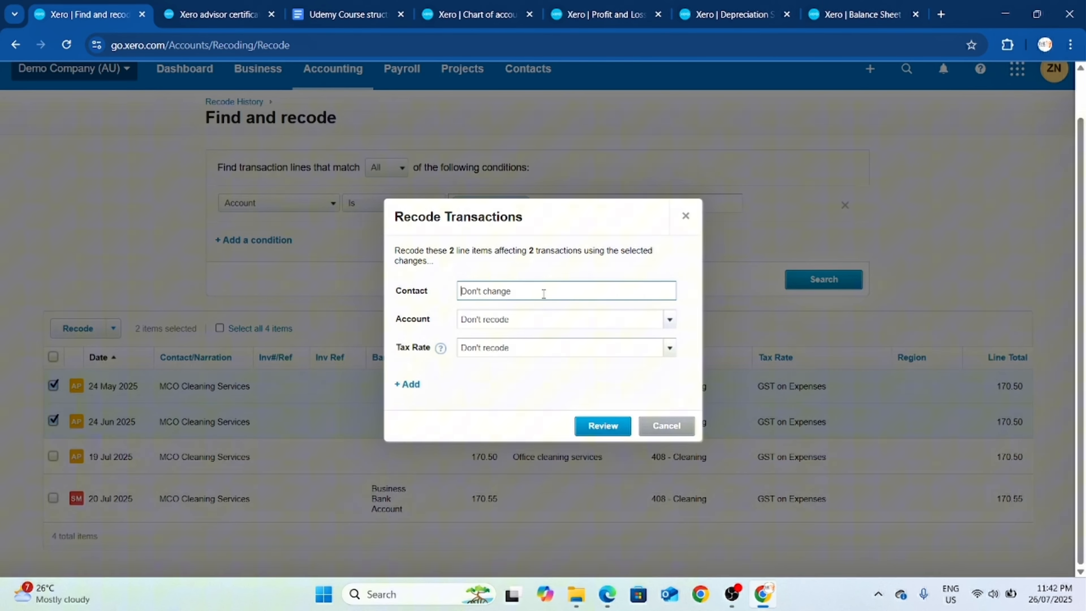
# Set the recode contact to abc and the recode account to 469 - Rent
pyautogui.write('abc')
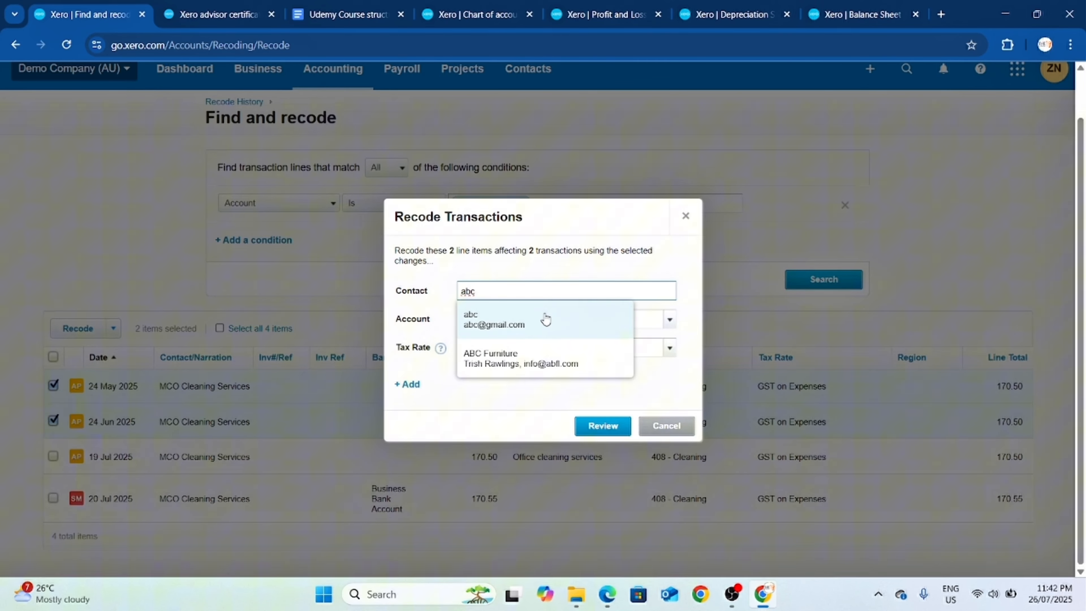
pyautogui.click(545, 319)
pyautogui.click(529, 318)
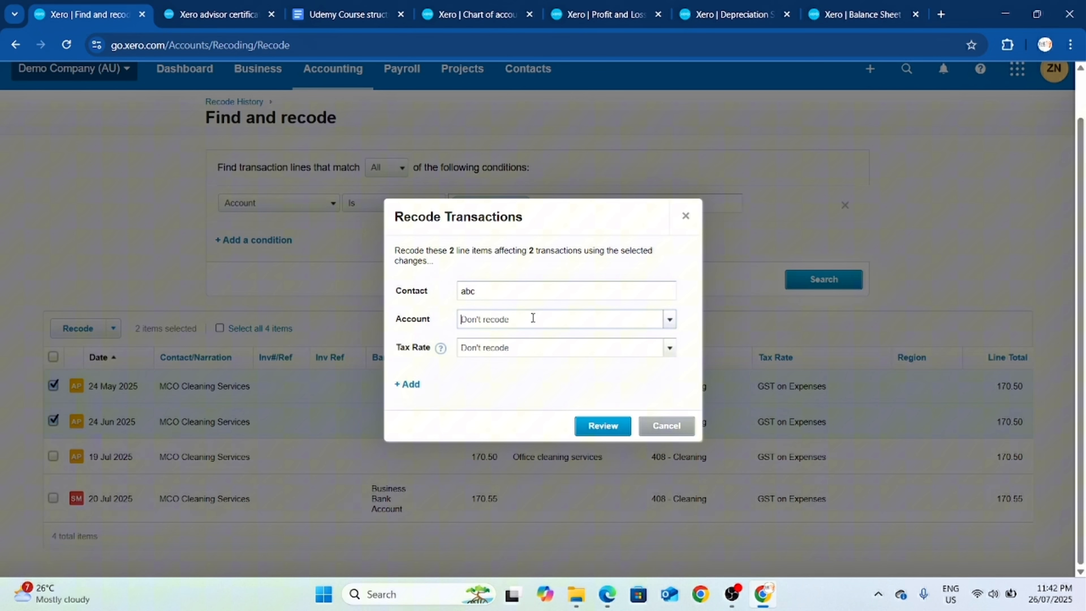
pyautogui.write('rent')
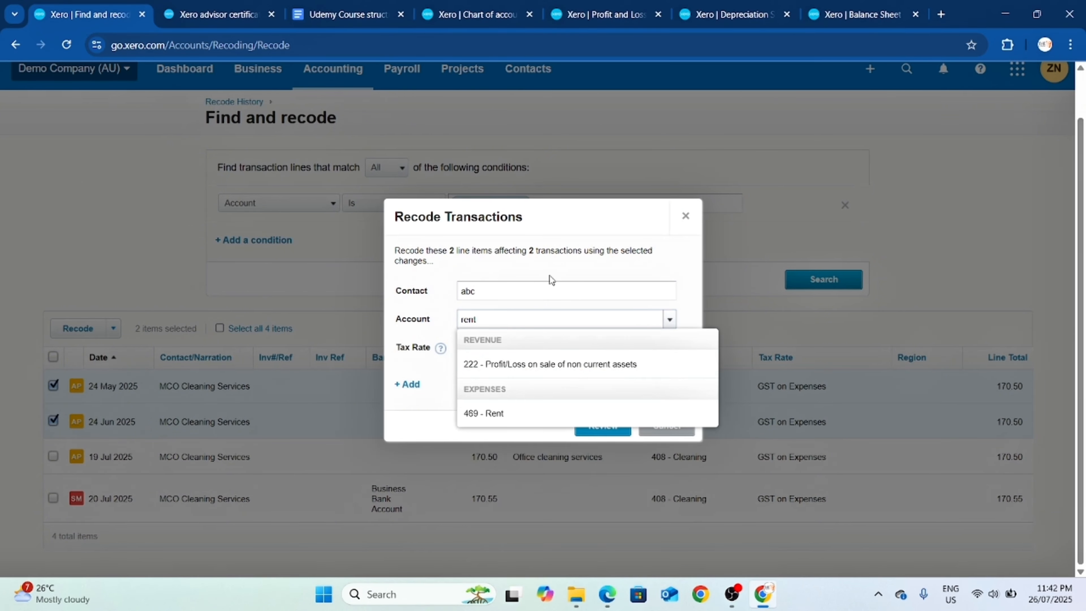
pyautogui.click(490, 414)
# Set the recode tax rate to GST on Expenses, then review and confirm recoding the two selected transactions
pyautogui.click(527, 355)
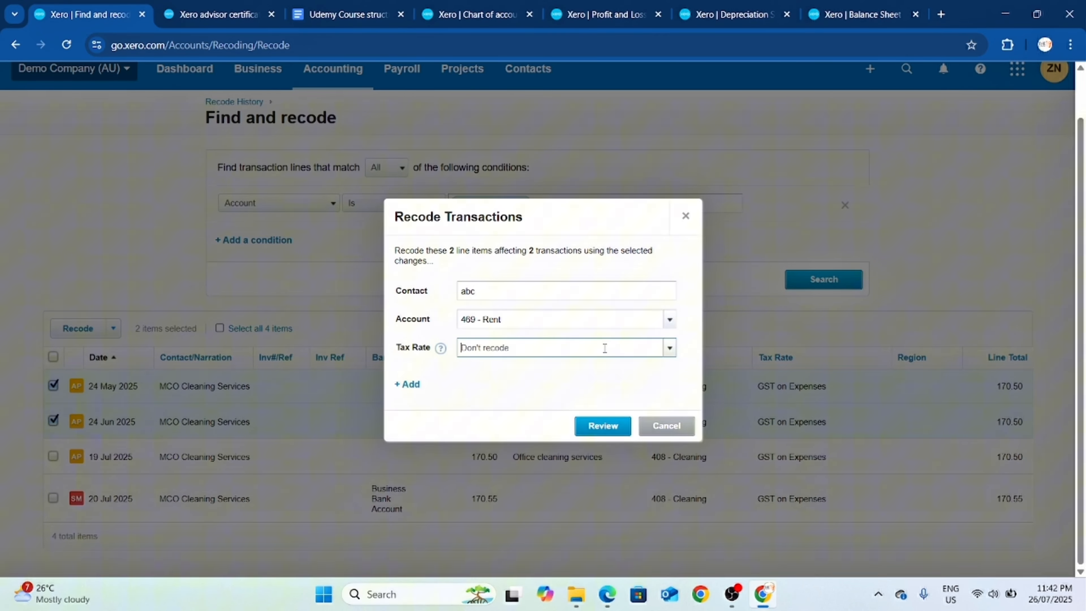
pyautogui.click(670, 348)
pyautogui.click(519, 456)
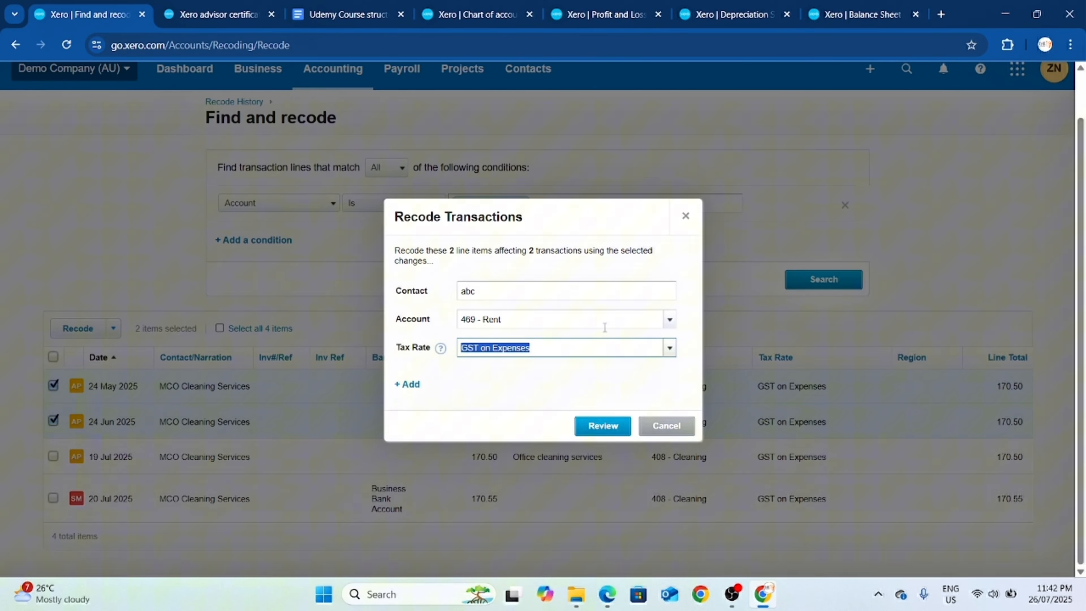
pyautogui.click(600, 429)
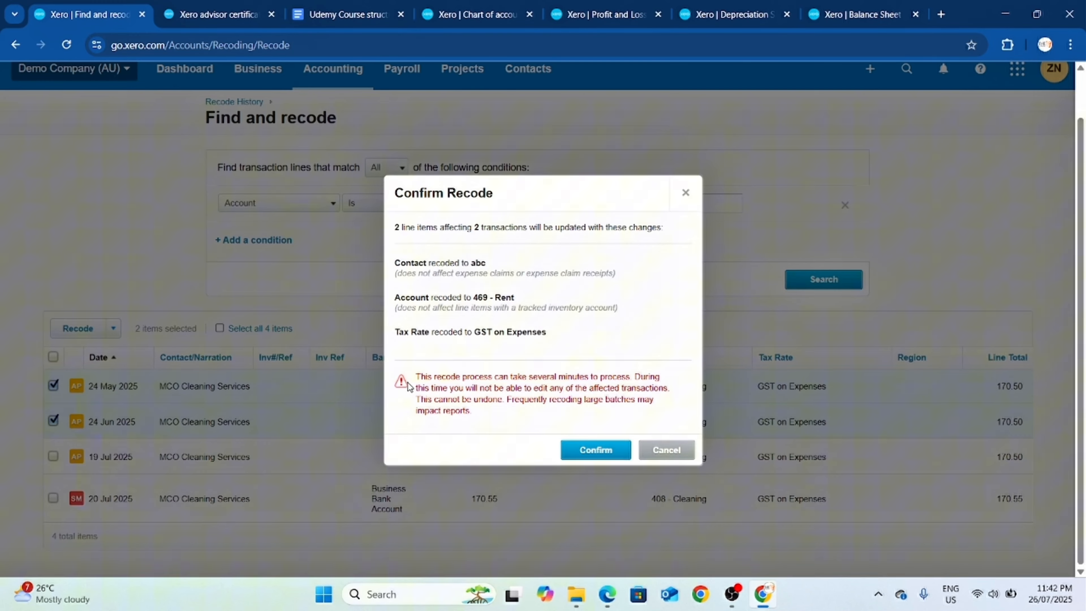
pyautogui.click(590, 450)
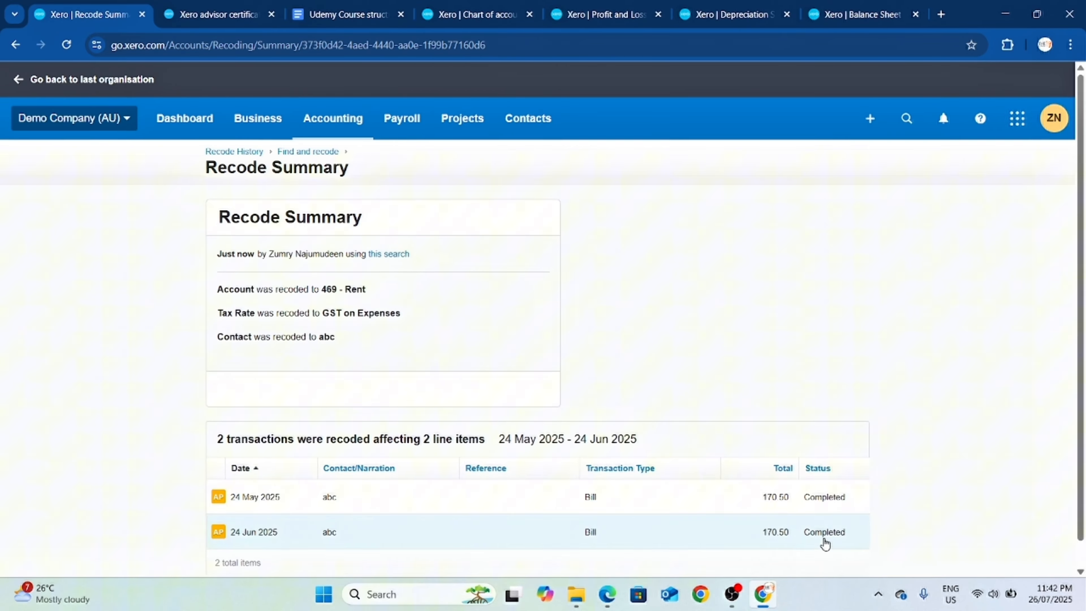
pyautogui.scroll(-1, 824, 544)
# Open the Rent expense's transactions from the Profit and Loss report and check for the recoded abc cleaning bills
pyautogui.click(732, 7)
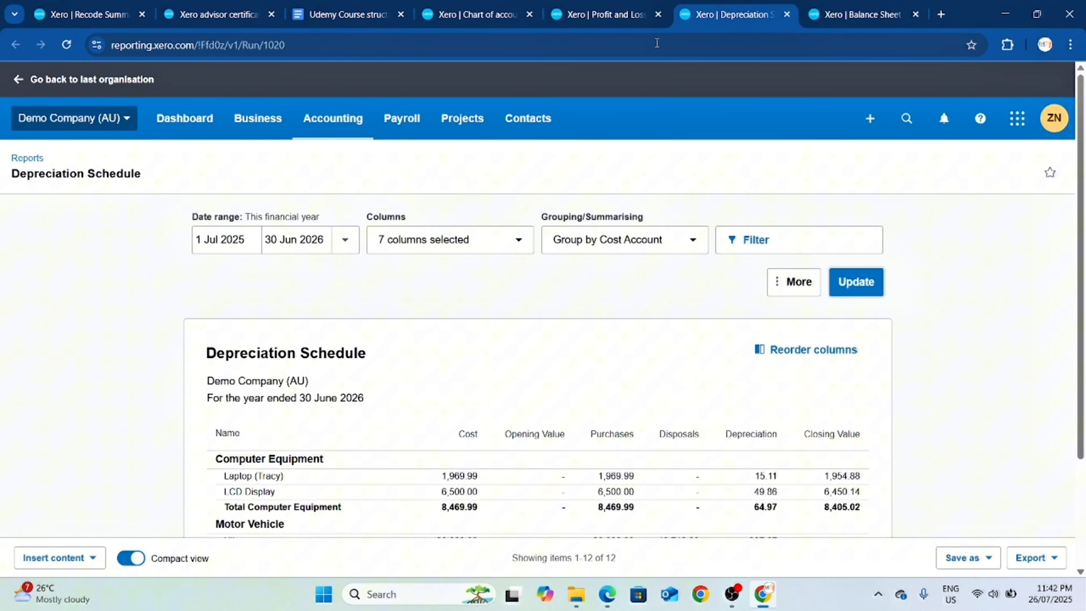
pyautogui.click(605, 14)
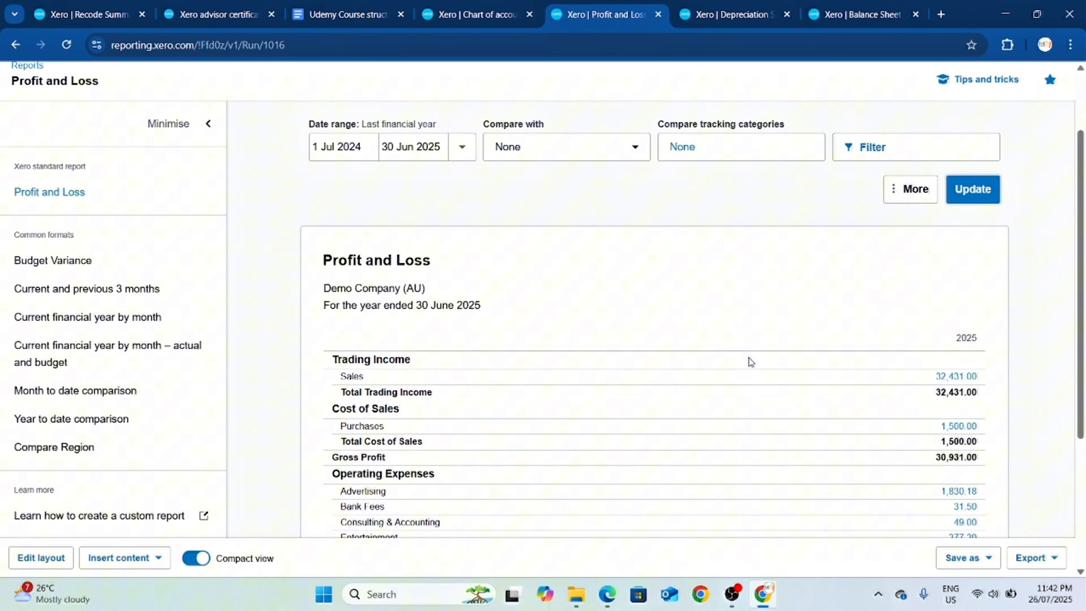
pyautogui.scroll(-3, 748, 357)
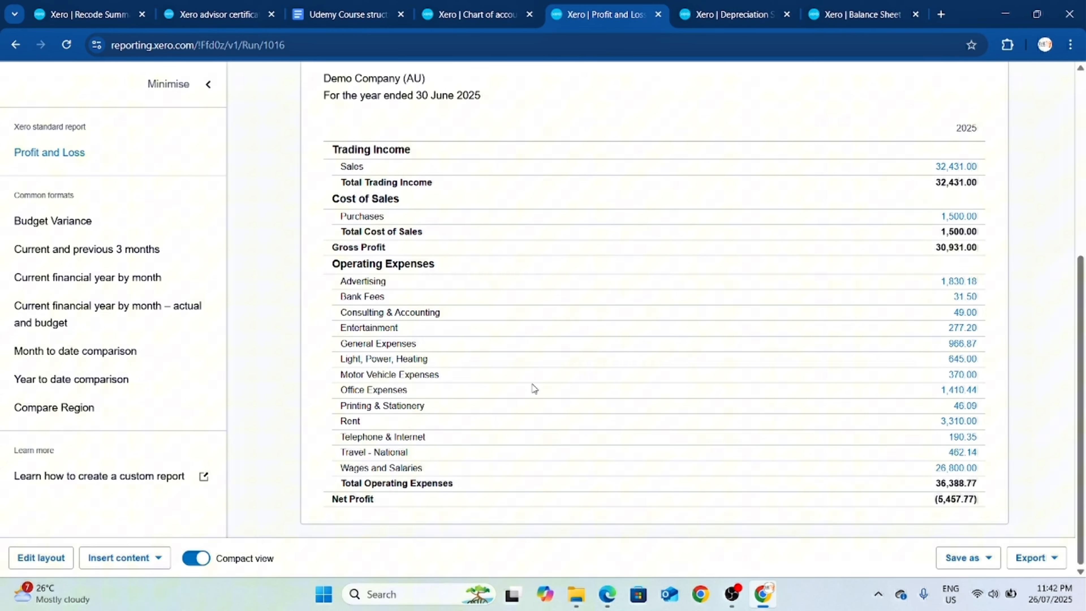
pyautogui.click(967, 422)
pyautogui.click(635, 24)
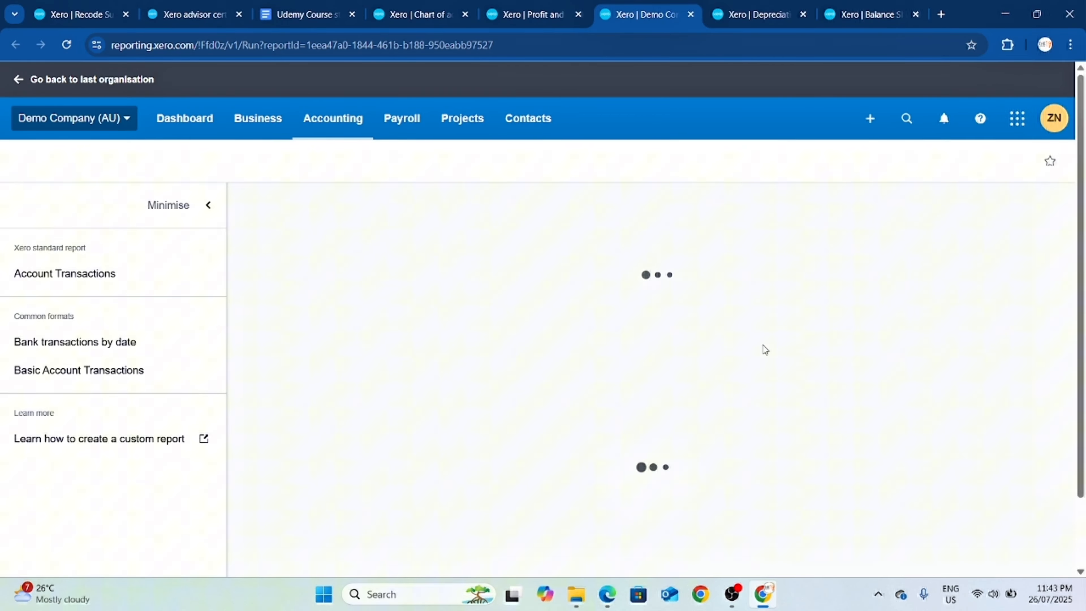
pyautogui.scroll(-2, 767, 338)
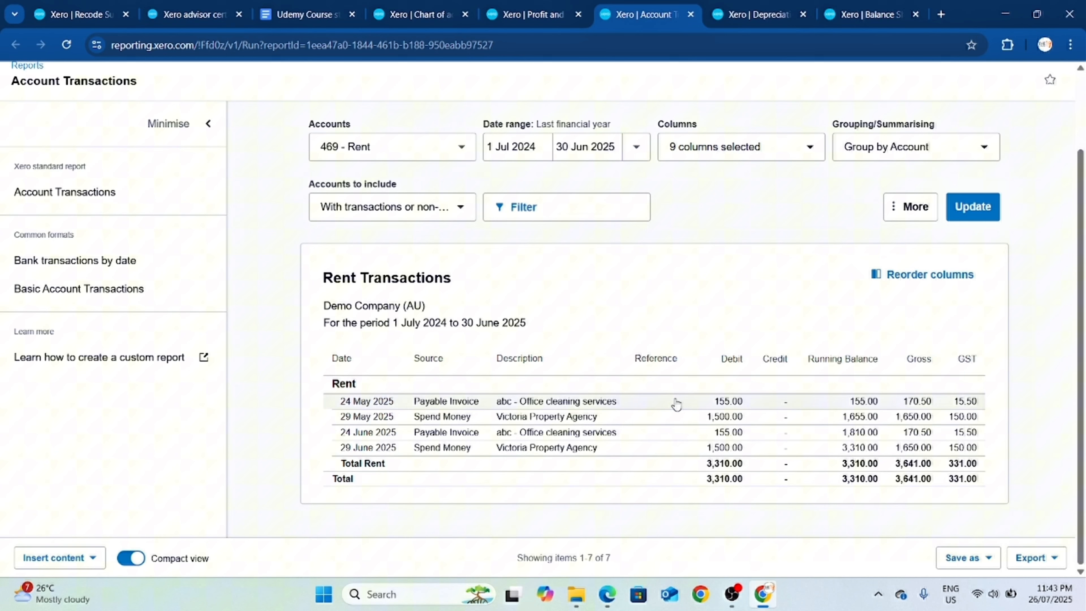
# Go from the Rent account transactions to the Reports home page
pyautogui.scroll(3, 561, 325)
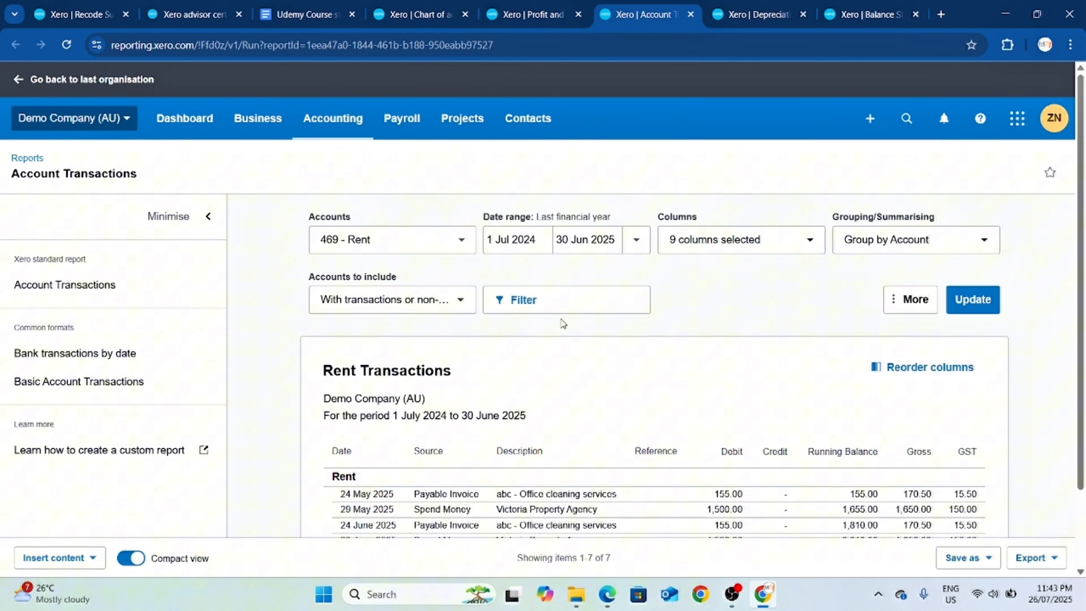
pyautogui.click(338, 128)
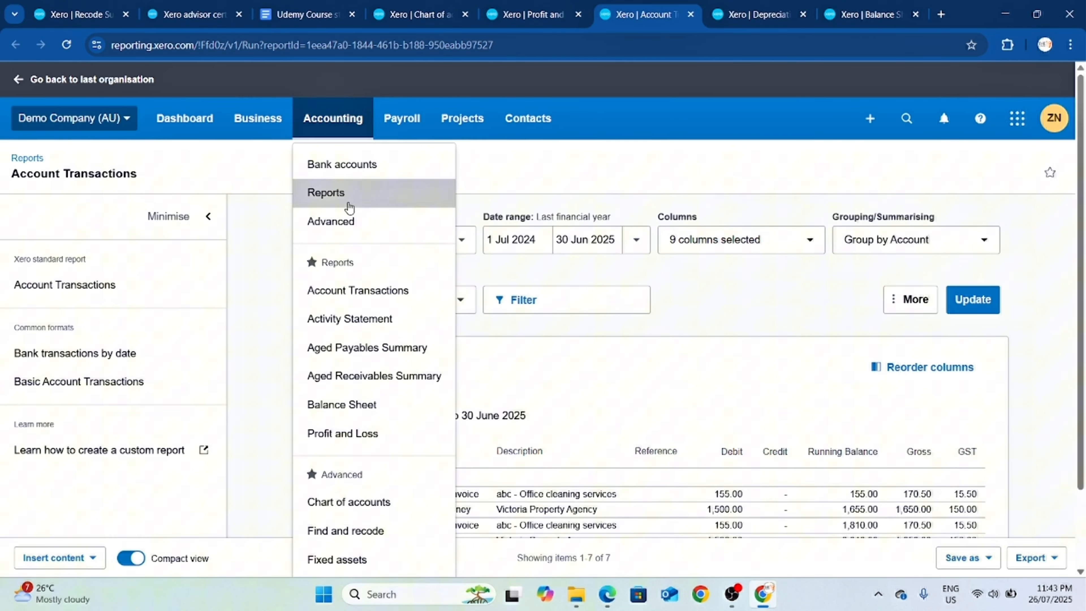
pyautogui.click(342, 194)
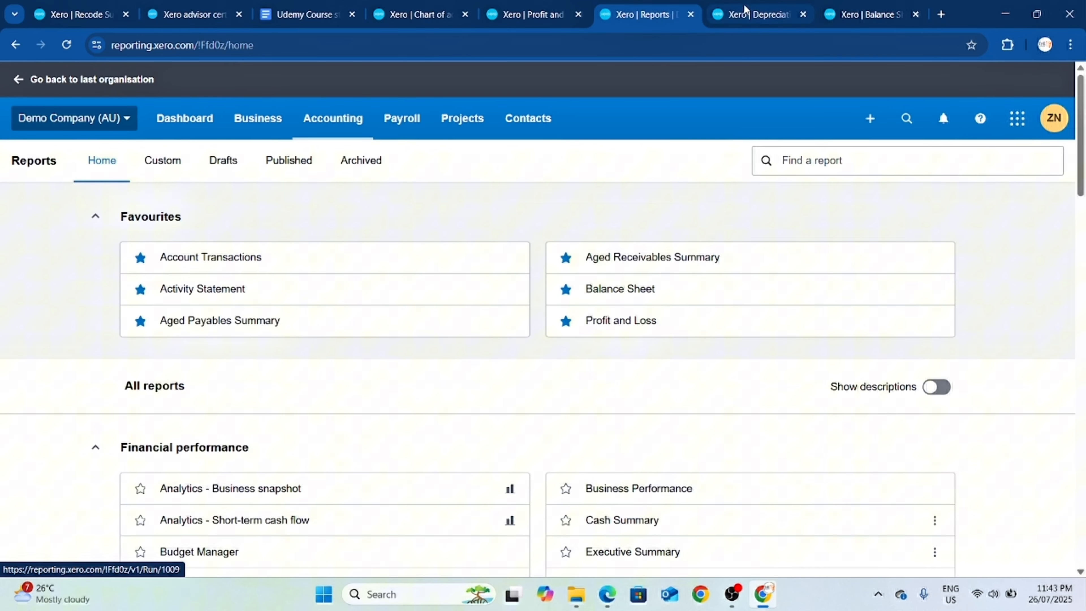
# Close the Depreciation Schedule and Balance Sheet tabs and open the Account Transactions and Activity Statement reports in new tabs
pyautogui.click(803, 14)
pyautogui.click(803, 14)
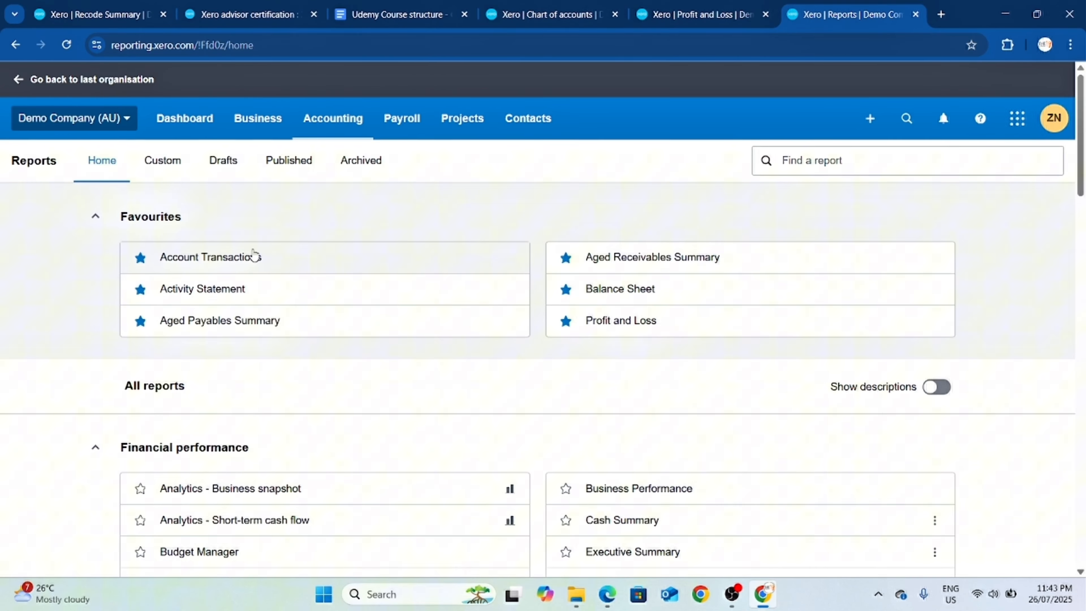
pyautogui.keyDown('ctrl'); pyautogui.click(278, 257); pyautogui.keyUp('ctrl')
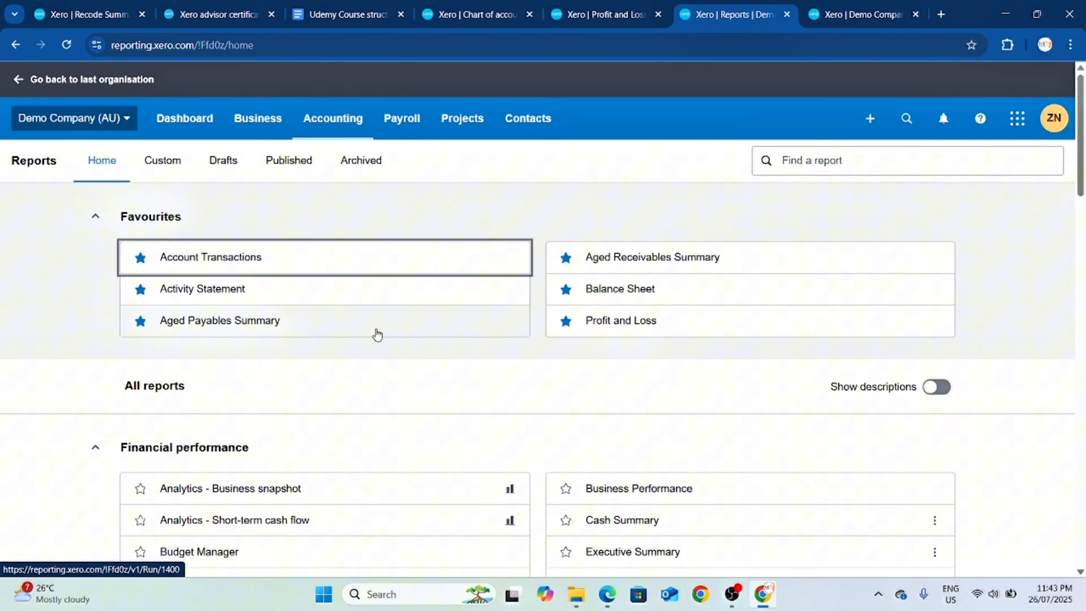
pyautogui.keyDown('ctrl'); pyautogui.click(234, 290); pyautogui.keyUp('ctrl')
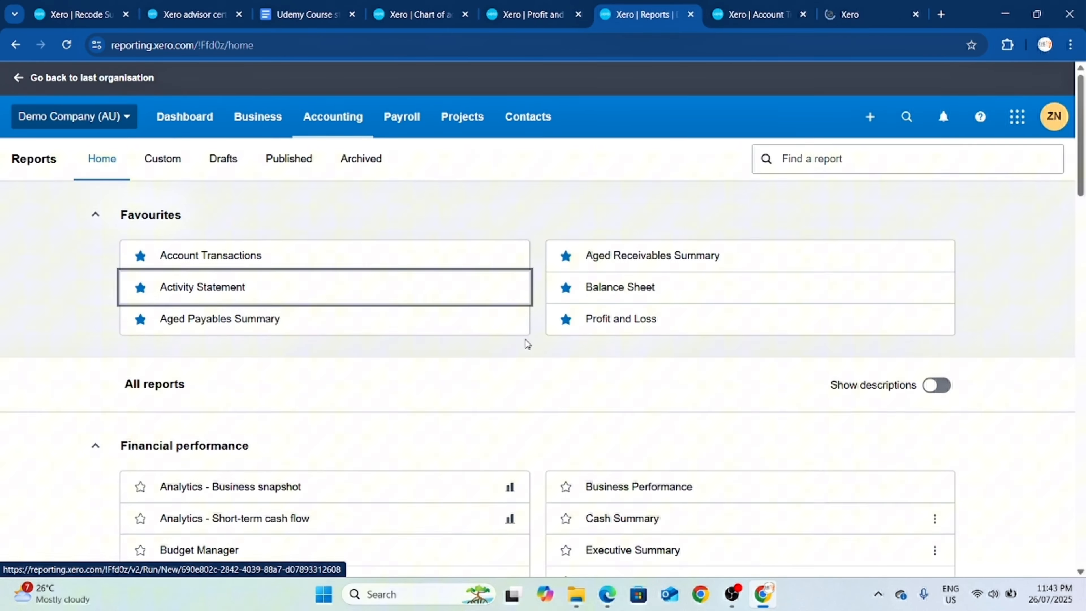
# Look through the available reports from Financial performance and Financial statements to Payables and receivables, Payroll, Projects and Reconciliations
pyautogui.scroll(-5, 534, 353)
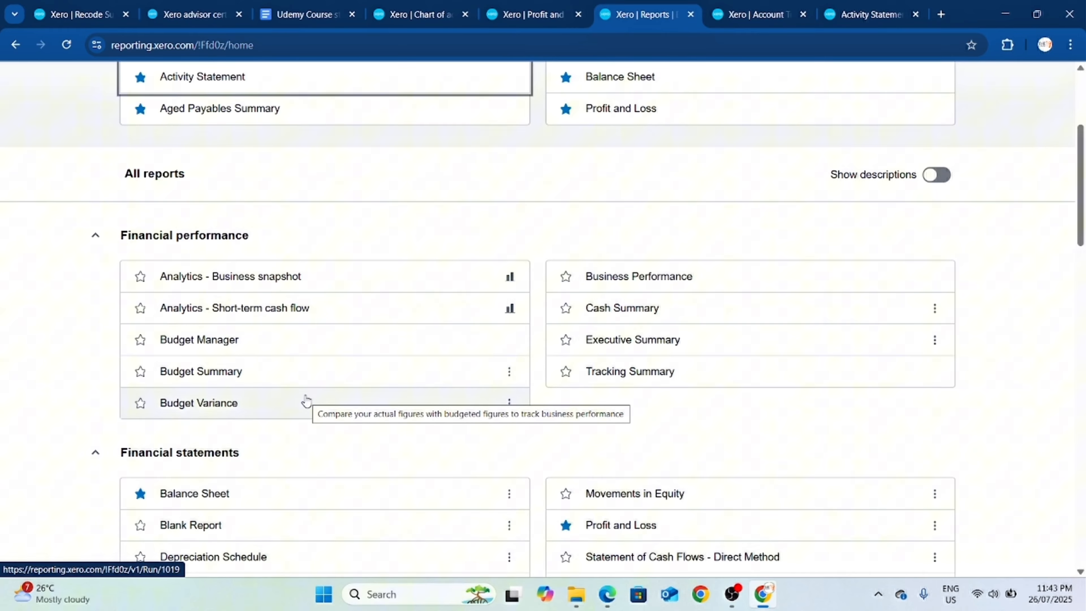
pyautogui.scroll(-3, 568, 381)
pyautogui.scroll(-2, 567, 384)
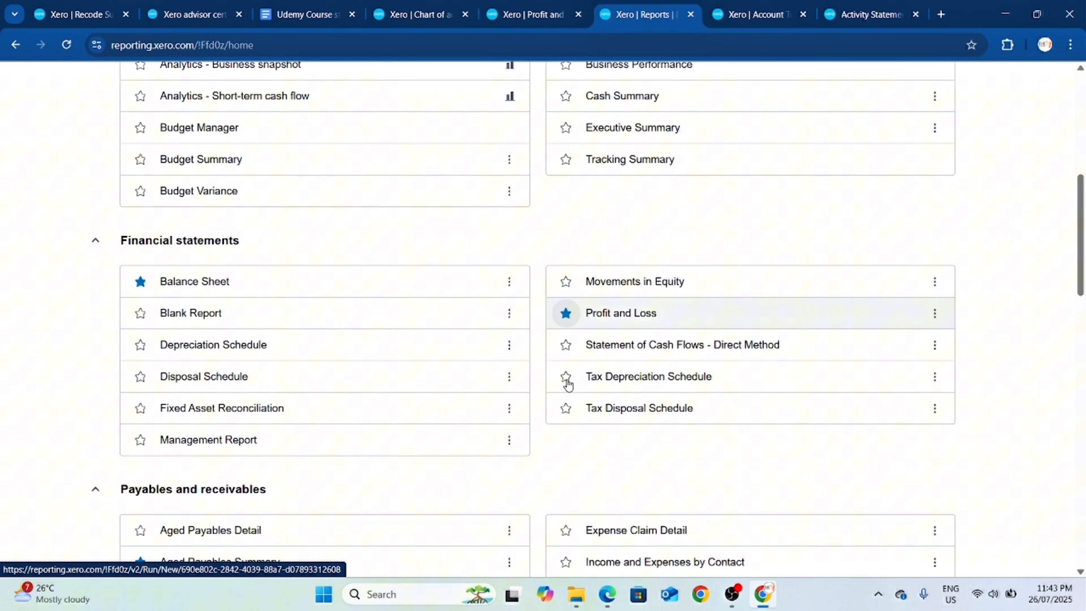
pyautogui.scroll(-2, 589, 398)
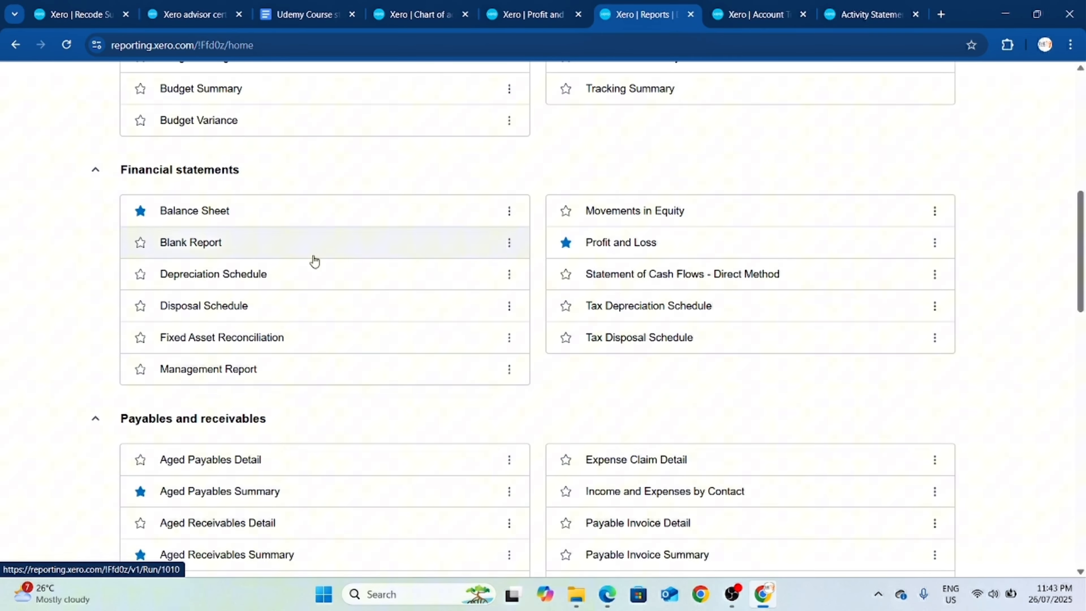
pyautogui.scroll(-3, 670, 403)
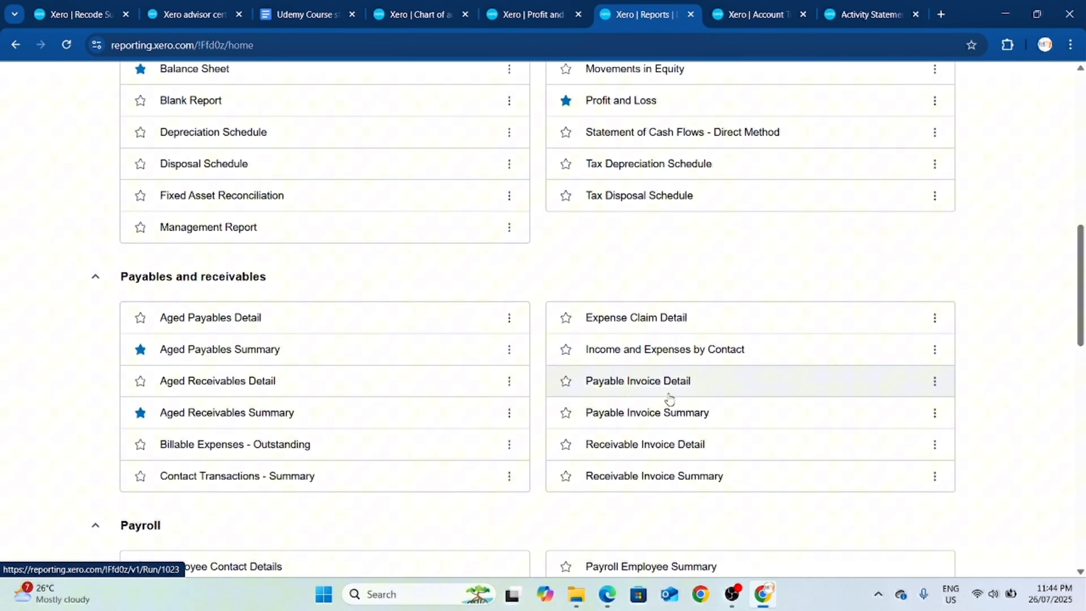
pyautogui.scroll(-1, 669, 399)
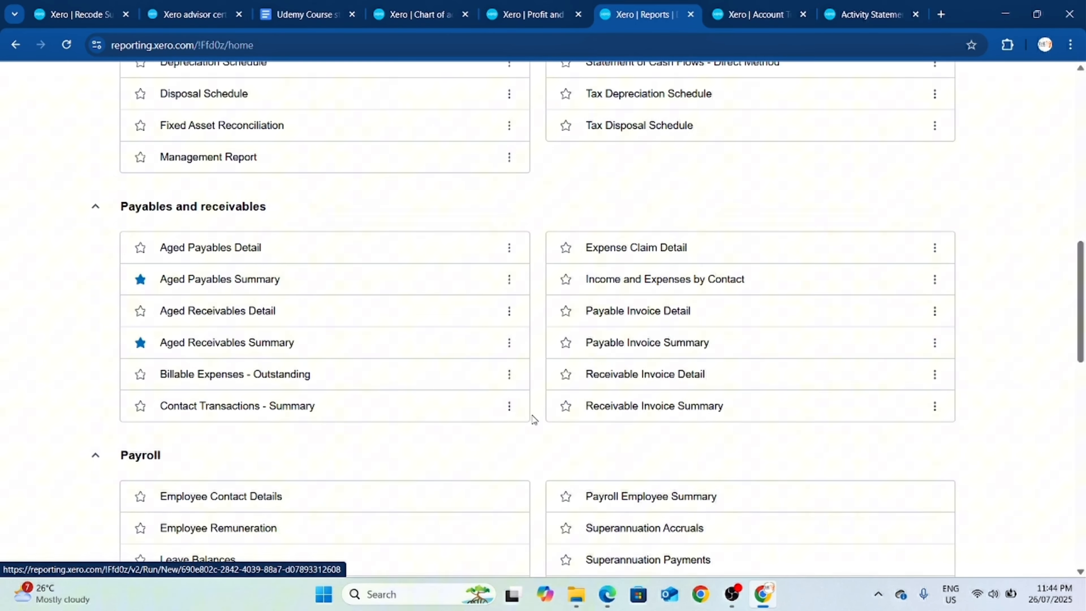
pyautogui.scroll(-2, 554, 453)
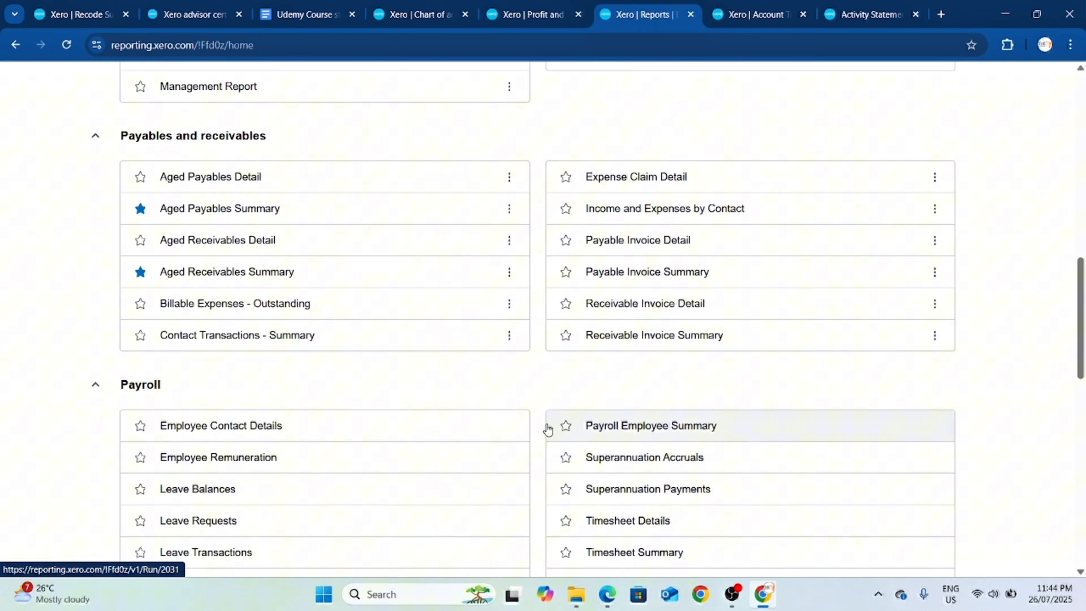
pyautogui.scroll(-2, 546, 429)
pyautogui.scroll(4, 546, 428)
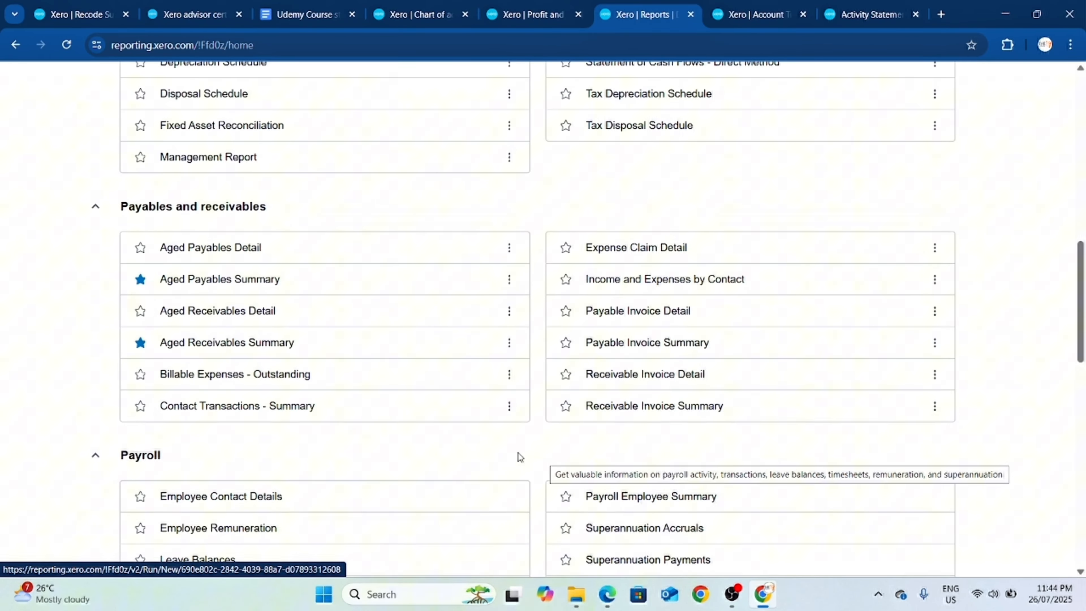
pyautogui.scroll(-5, 517, 453)
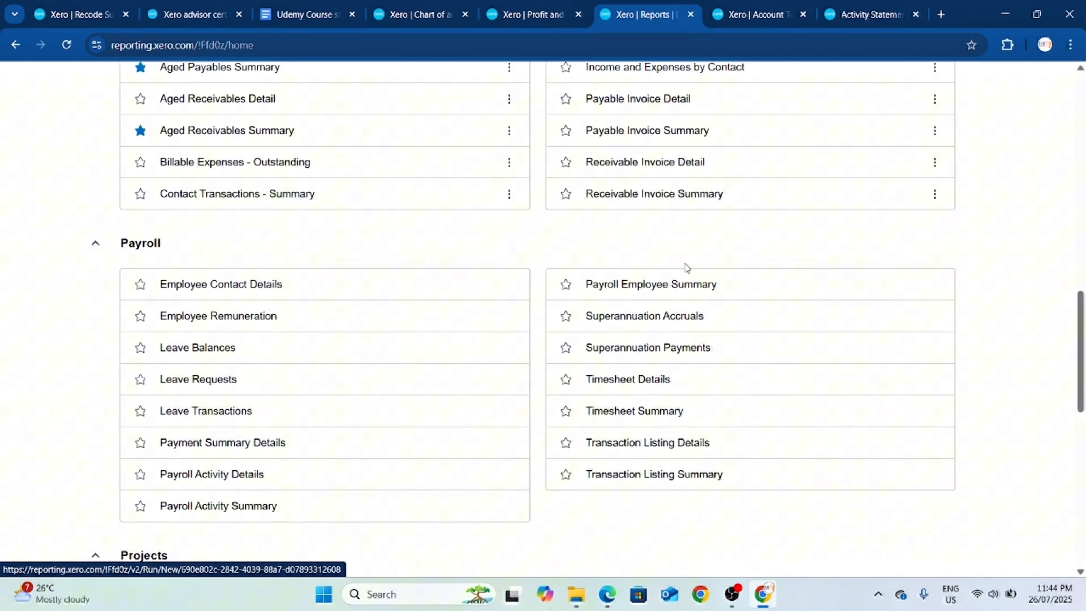
pyautogui.scroll(-5, 686, 267)
pyautogui.scroll(-2, 543, 313)
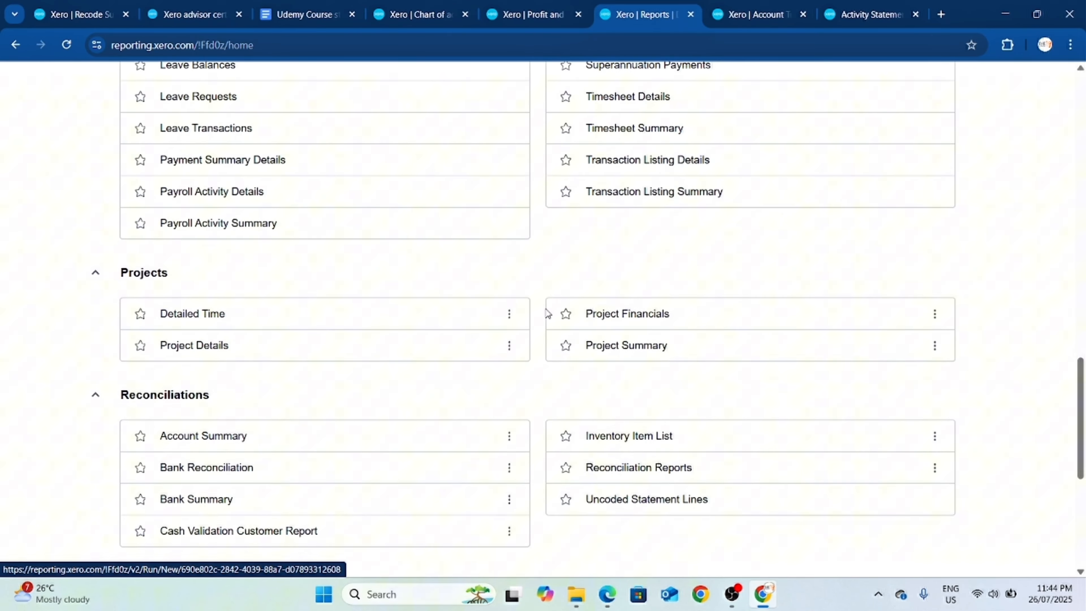
pyautogui.scroll(-3, 548, 310)
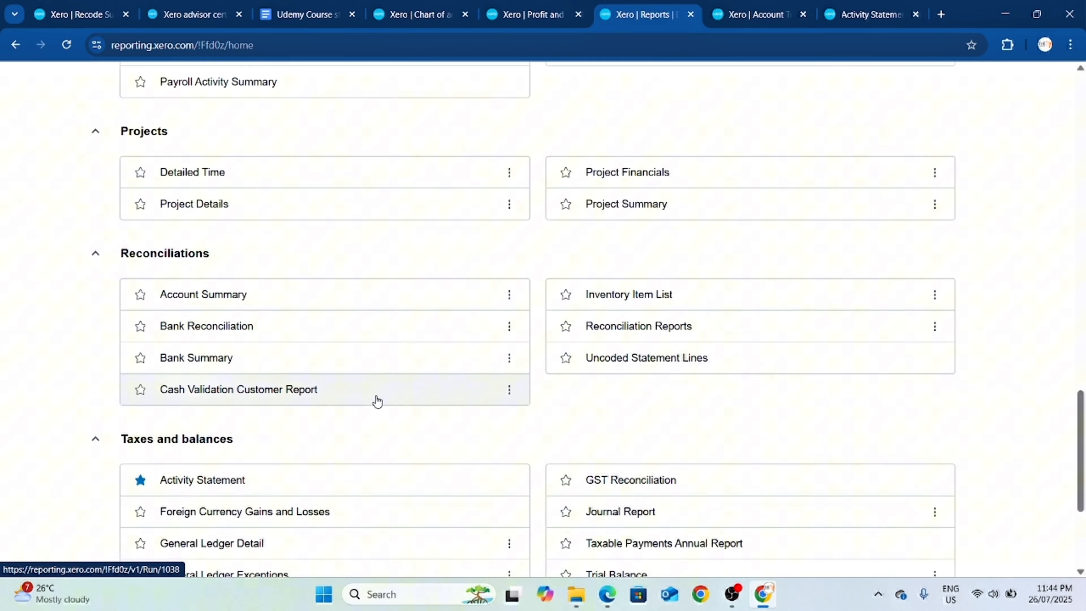
# Open the General Ledger Summary report from Taxes and balances in a new tab
pyautogui.scroll(-5, 599, 404)
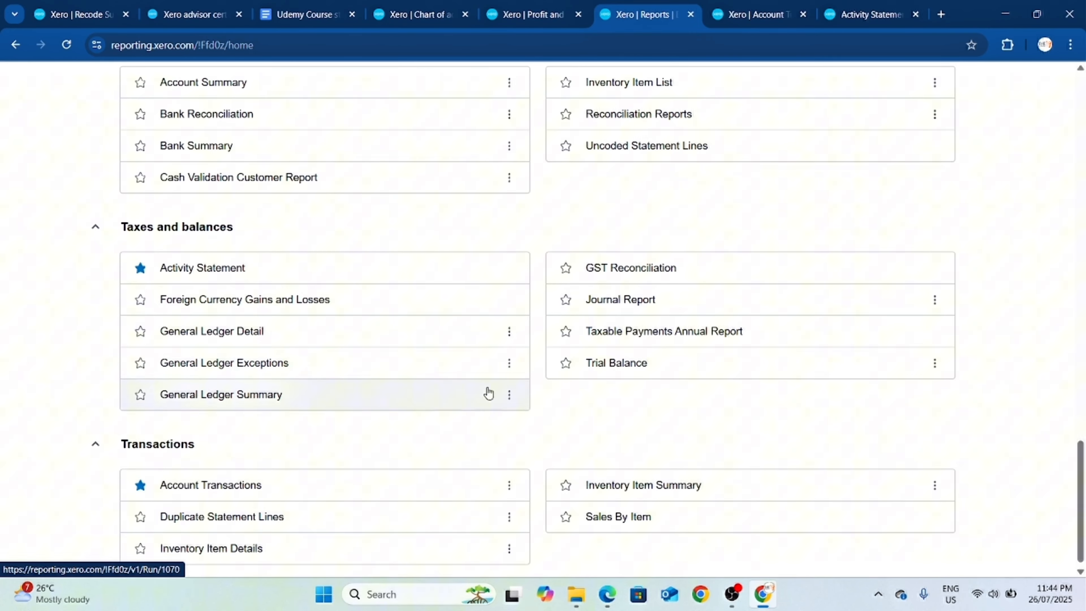
pyautogui.middleClick(288, 402)
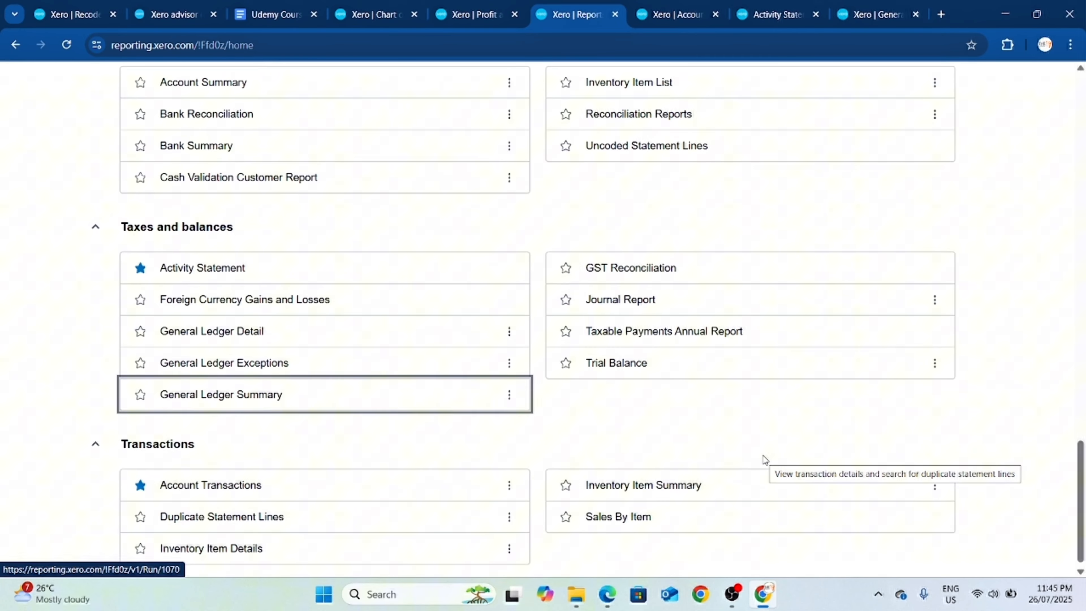
pyautogui.scroll(-1, 567, 414)
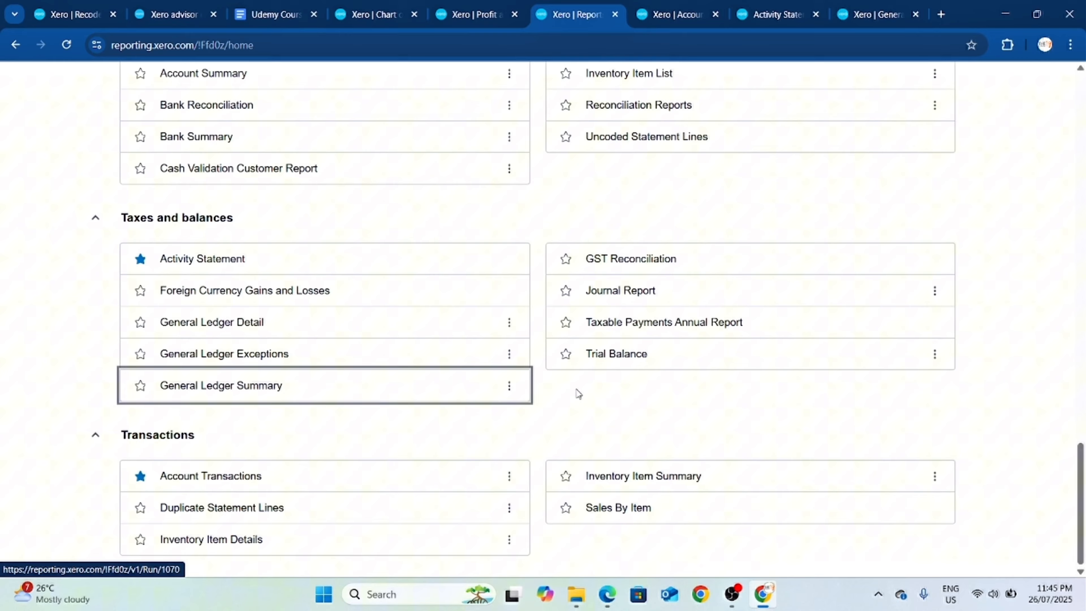
# Switch to the Account Transactions report and run it for this financial year
pyautogui.scroll(15, 534, 528)
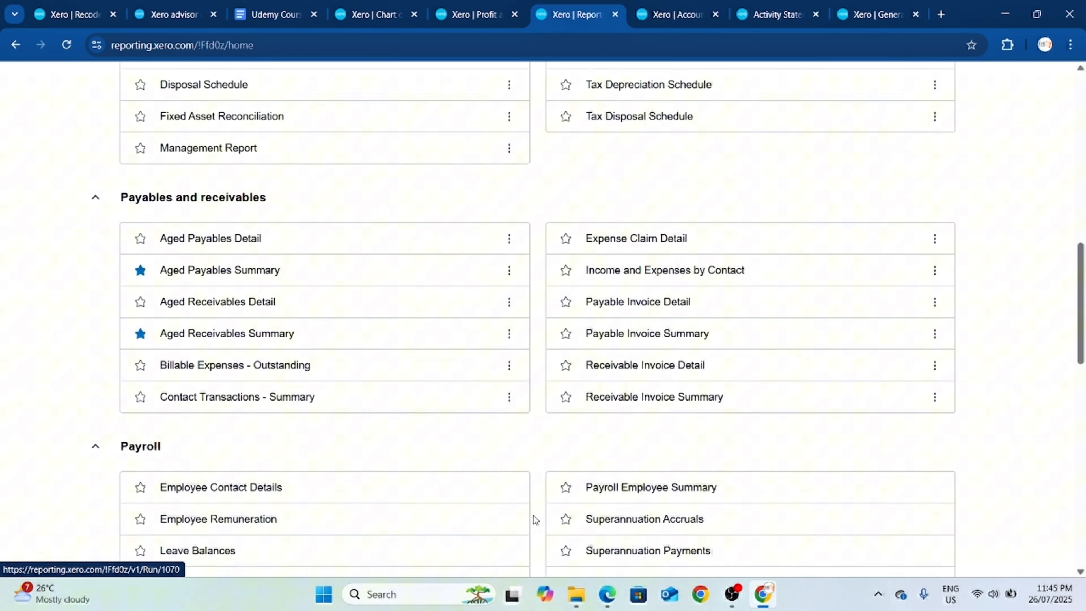
pyautogui.scroll(10, 533, 516)
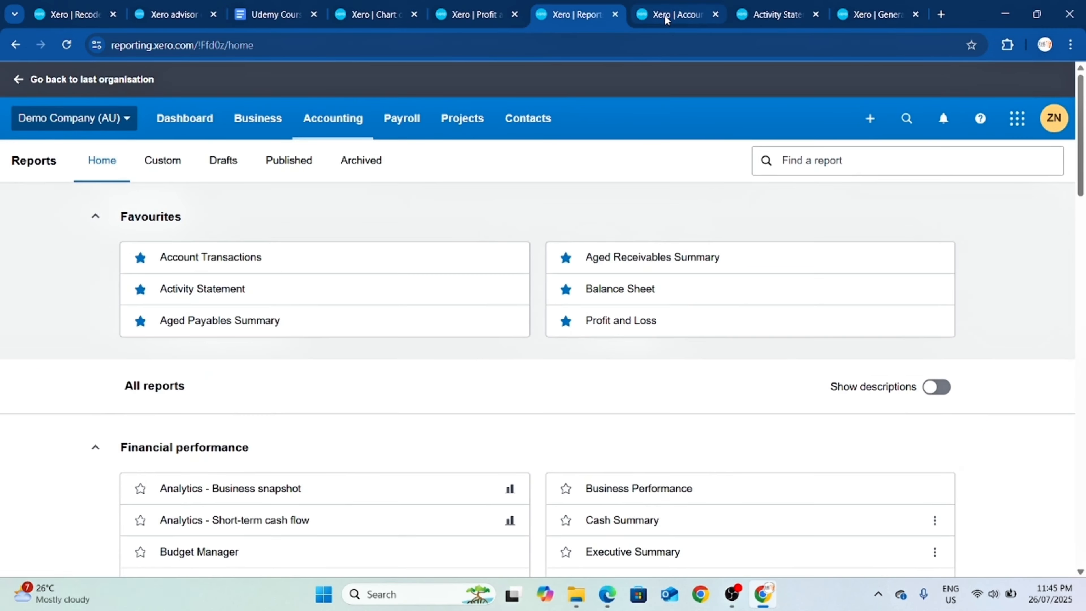
pyautogui.click(667, 15)
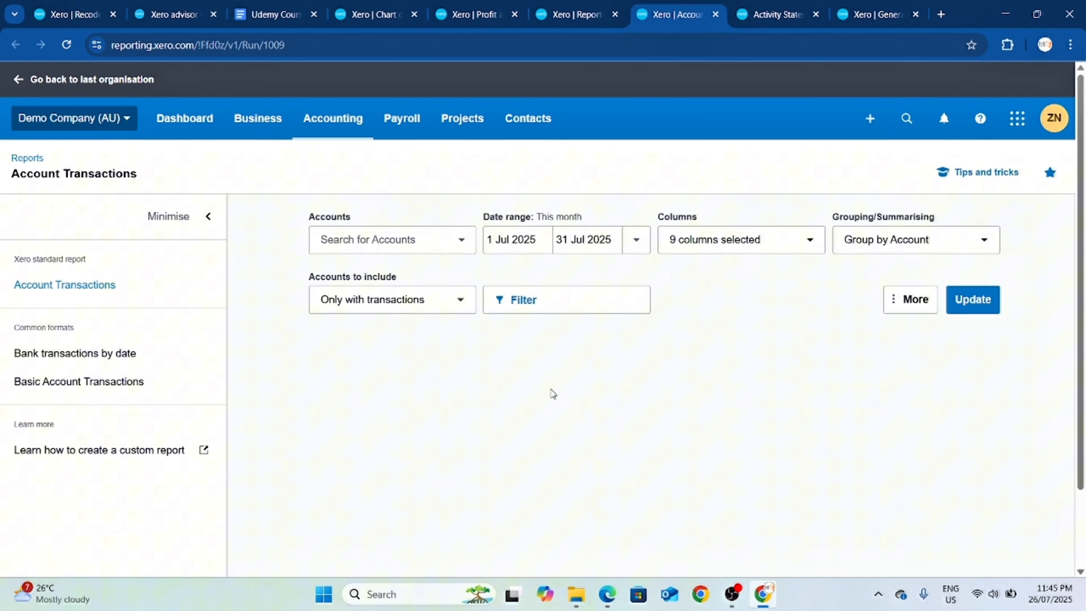
pyautogui.click(635, 248)
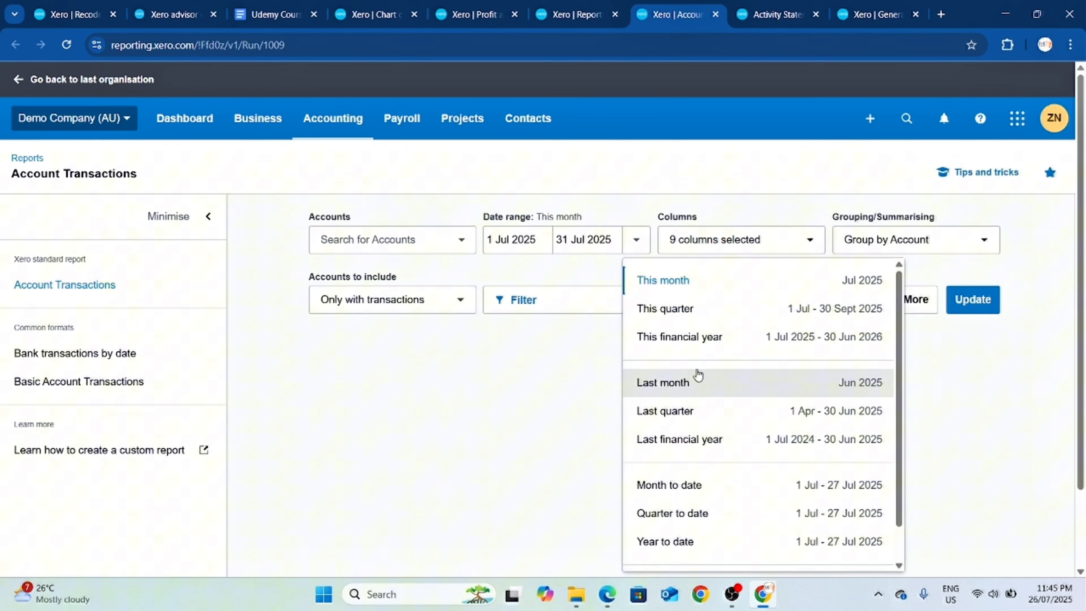
pyautogui.click(834, 338)
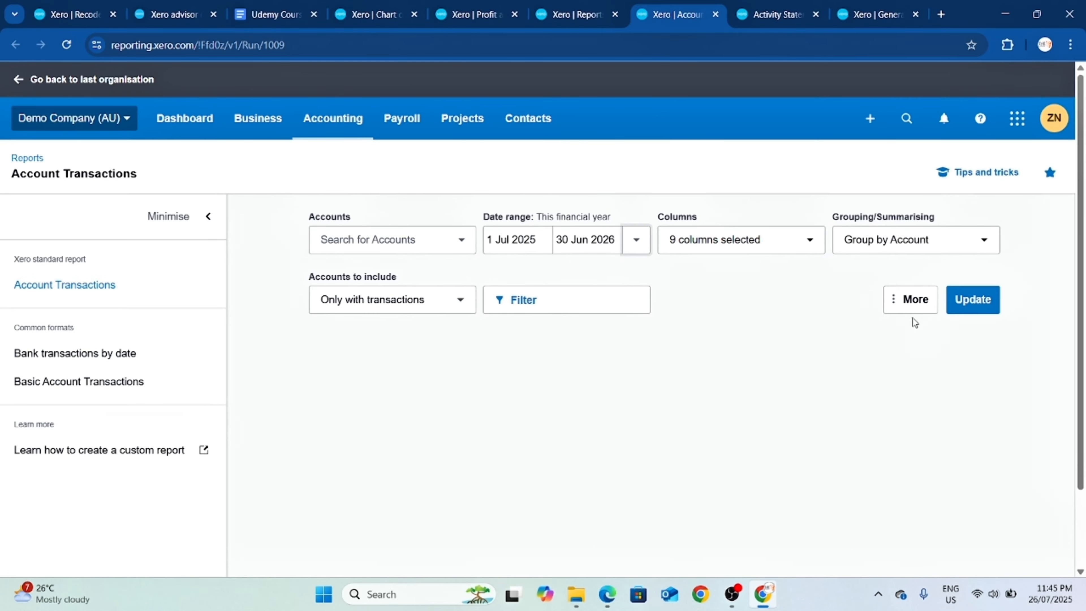
pyautogui.click(973, 301)
# Set the date range to last financial year, choose account 300 - Purchases, and update the Account Transactions report
pyautogui.click(637, 242)
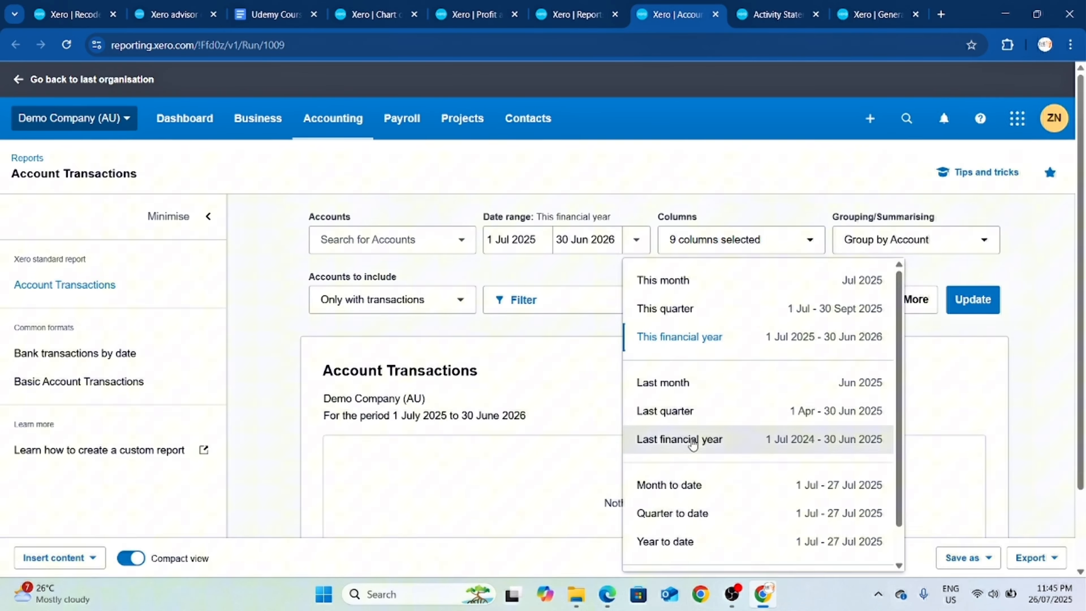
pyautogui.click(704, 440)
pyautogui.click(385, 239)
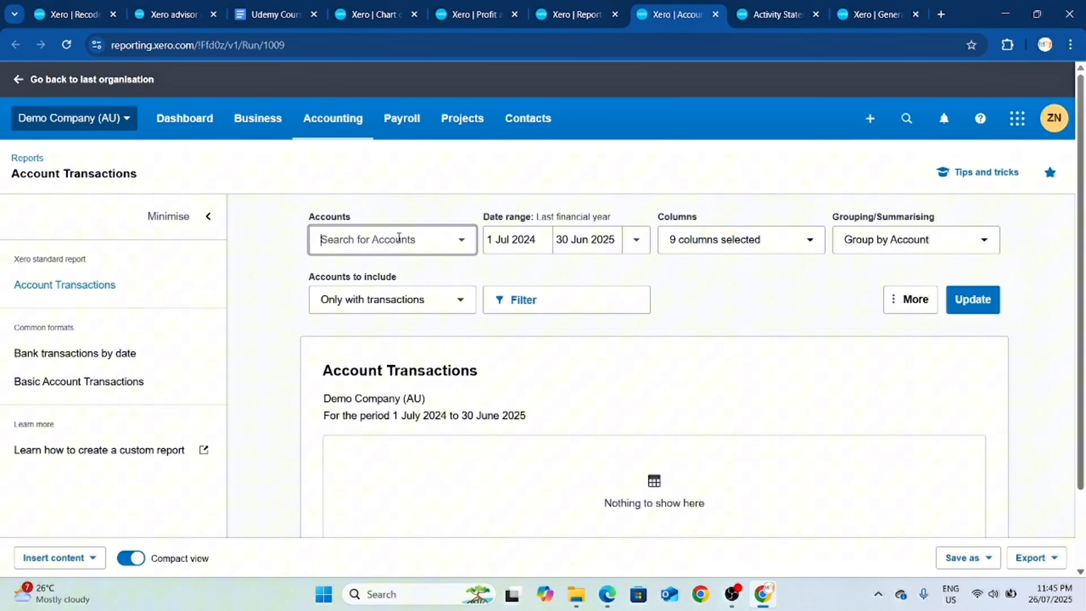
pyautogui.scroll(-2, 487, 387)
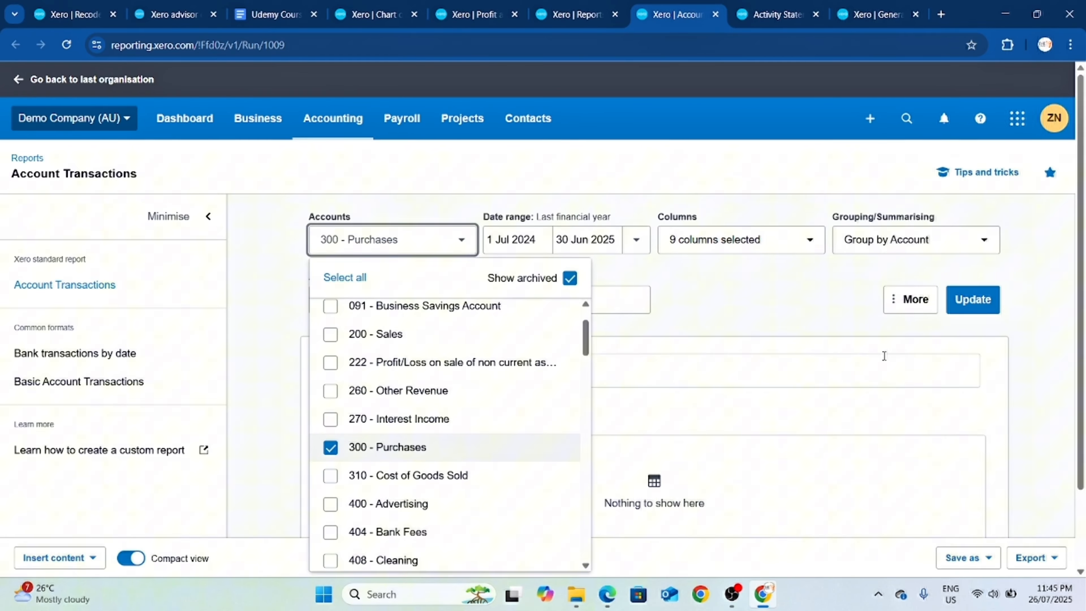
pyautogui.click(973, 299)
pyautogui.scroll(-2, 777, 392)
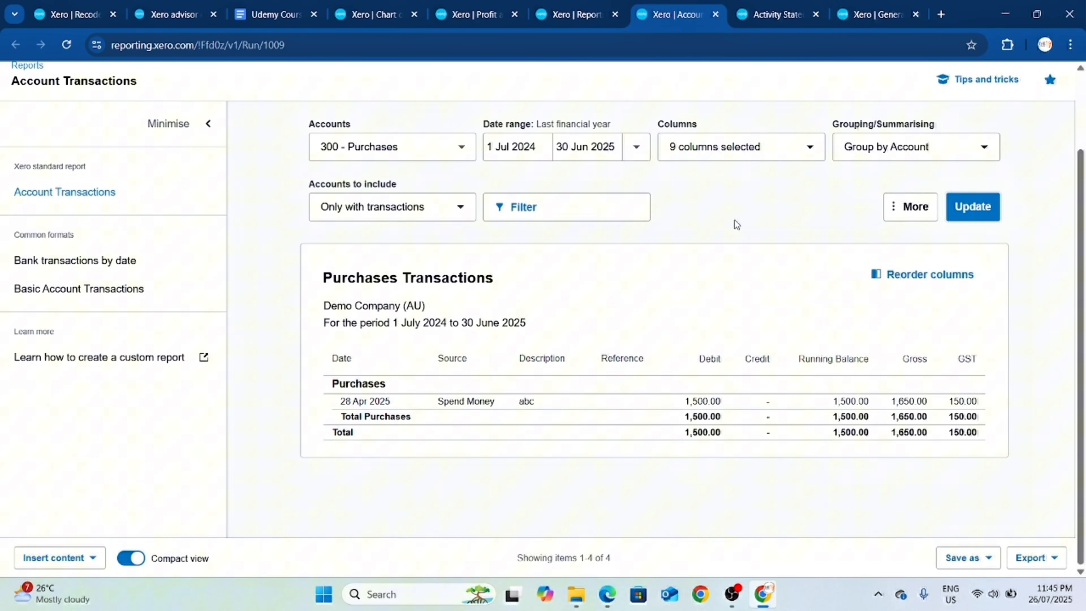
# Replace the Purchases account with 412 - Consulting & Accounting and update the report
pyautogui.click(456, 147)
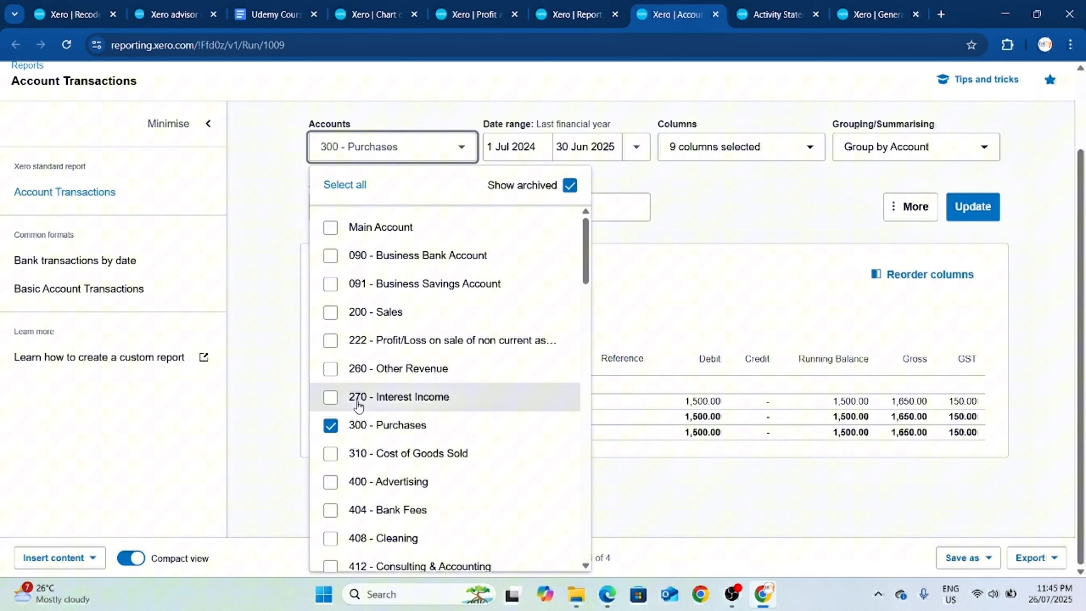
pyautogui.click(331, 425)
pyautogui.scroll(-3, 448, 424)
pyautogui.scroll(-1, 428, 381)
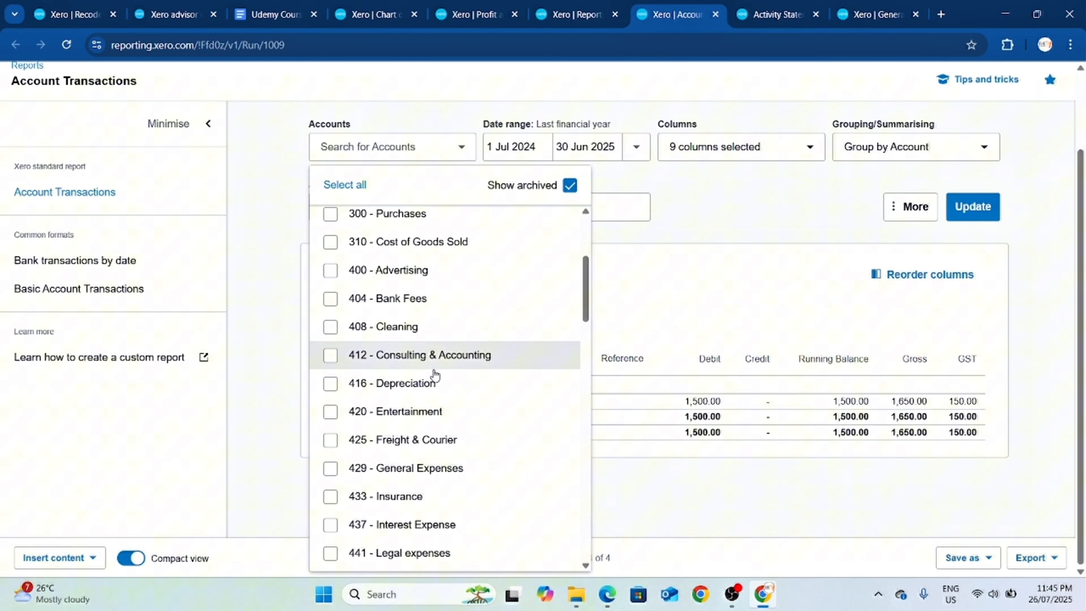
pyautogui.click(966, 217)
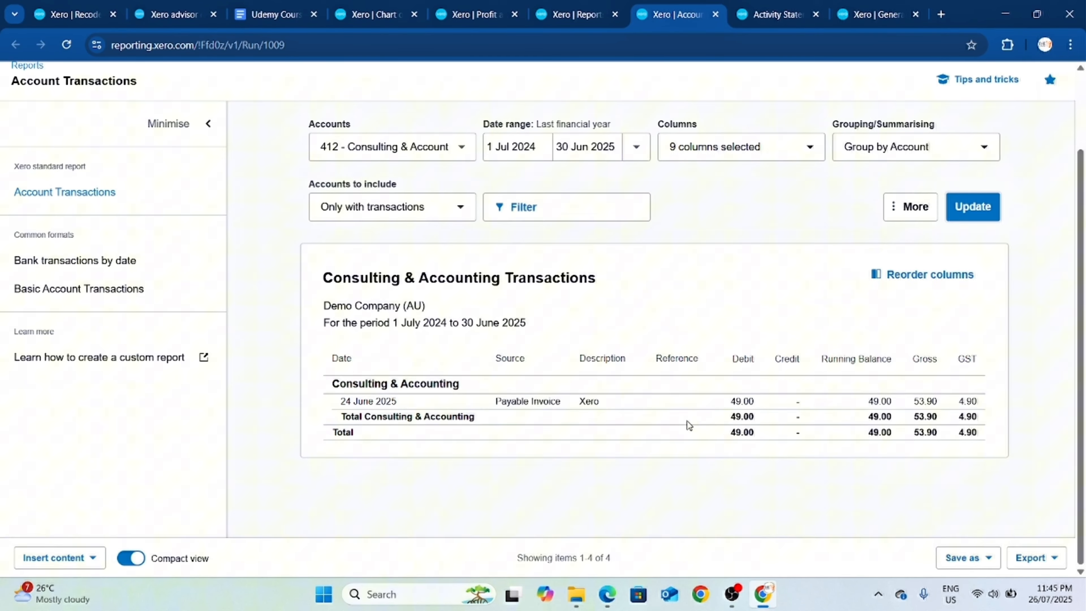
# Add Office Expenses, Motor Vehicle Expenses, Hiring Influencer, Legal expenses and Insurance to the account selection and update the report
pyautogui.click(467, 158)
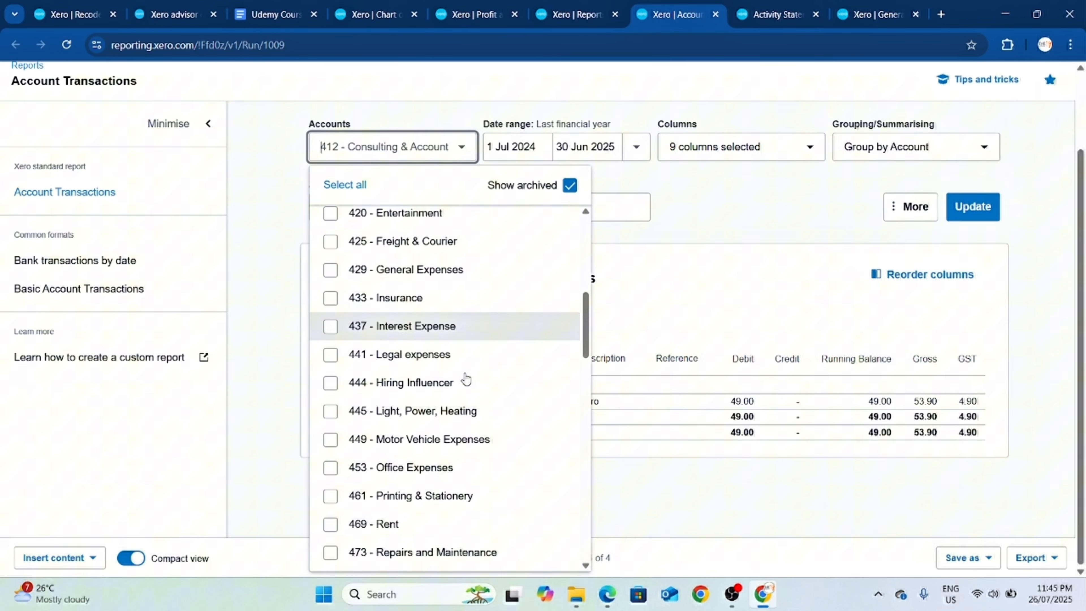
pyautogui.click(436, 467)
pyautogui.click(423, 439)
pyautogui.click(410, 383)
pyautogui.click(402, 351)
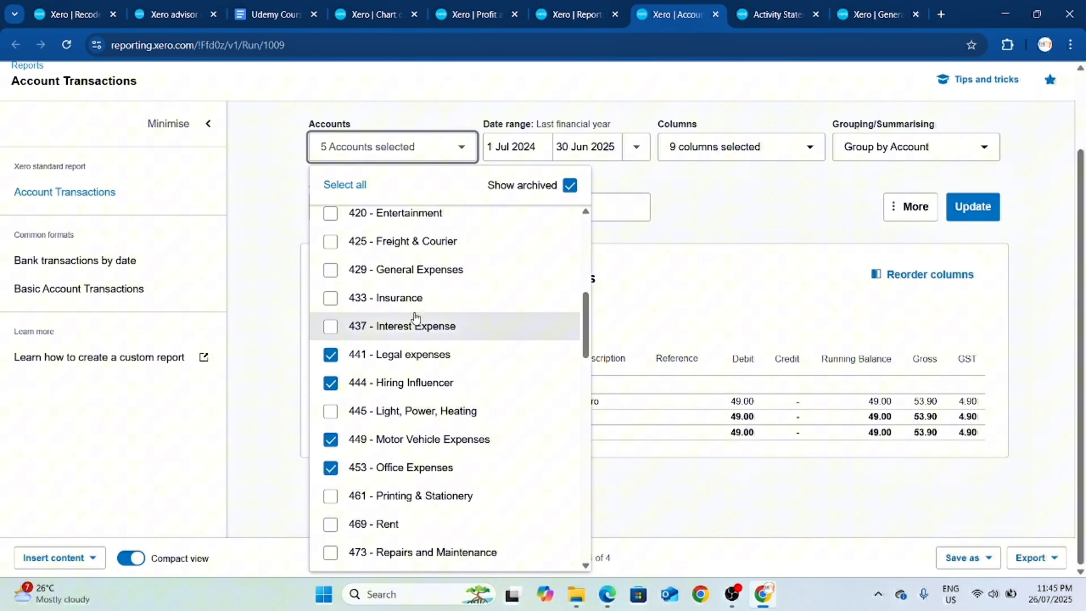
pyautogui.click(409, 298)
pyautogui.click(970, 218)
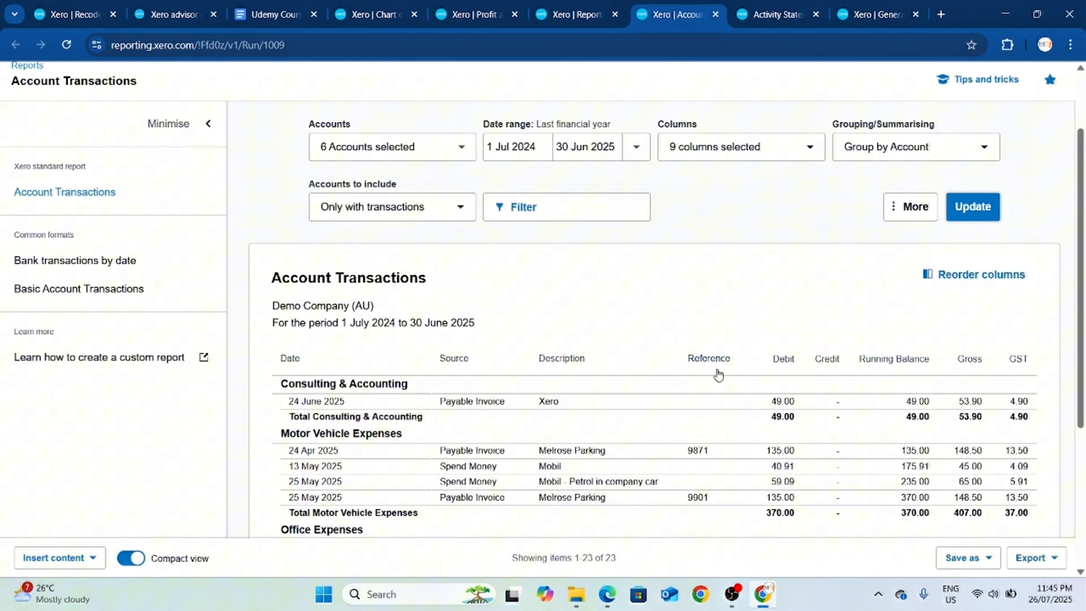
# Look over the transactions listed for the selected accounts and close the Account Transactions report
pyautogui.scroll(-5, 684, 407)
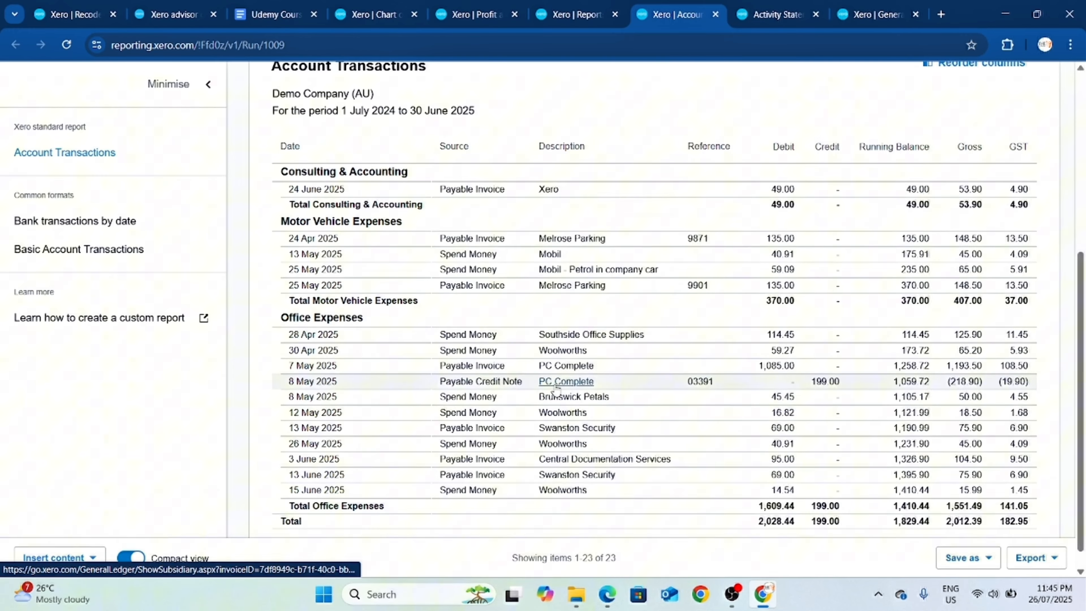
pyautogui.scroll(-1, 842, 389)
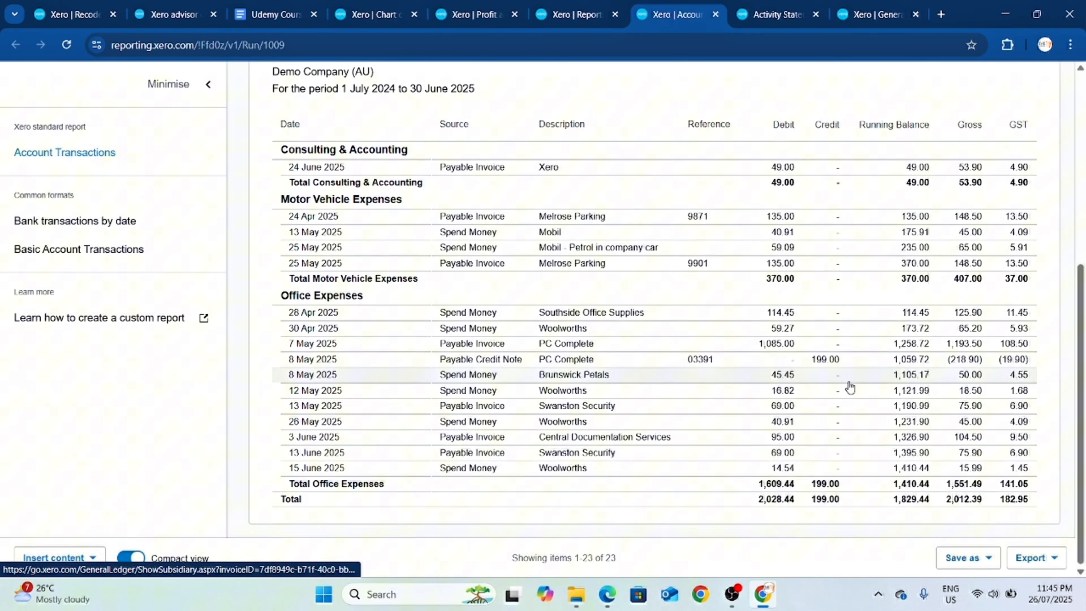
pyautogui.scroll(3, 860, 379)
pyautogui.scroll(-4, 820, 451)
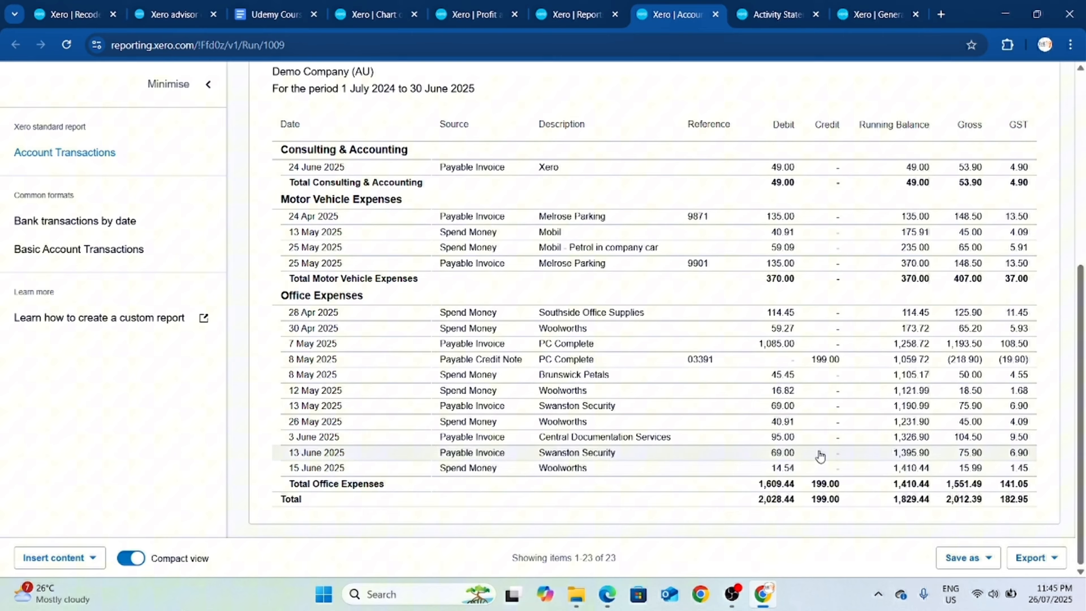
pyautogui.scroll(8, 787, 385)
pyautogui.click(714, 14)
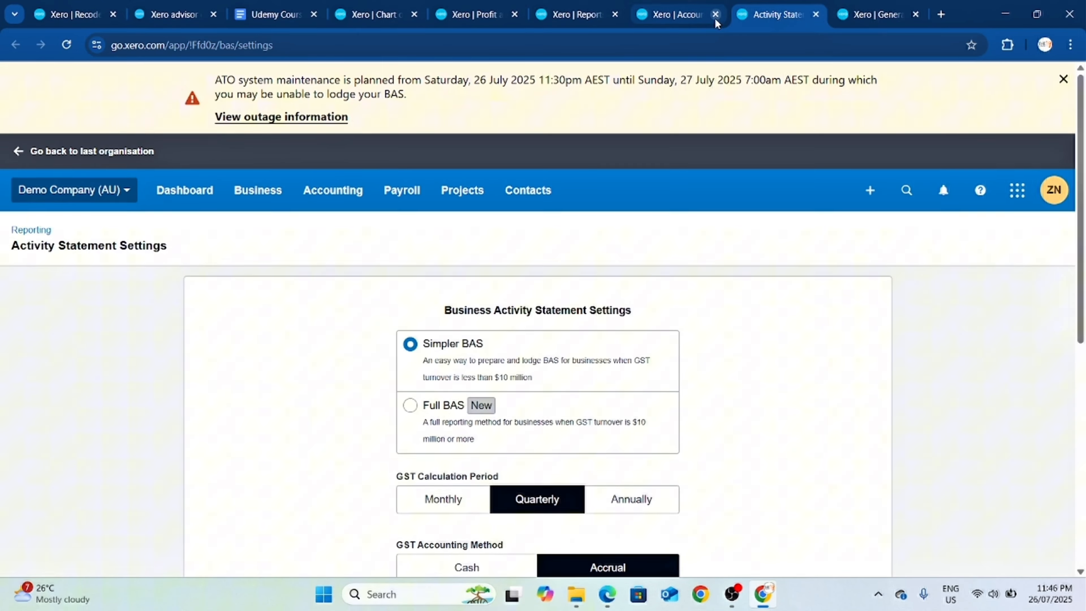
# Review the Business Activity Statement settings and save them as they are to continue
pyautogui.scroll(-5, 697, 364)
pyautogui.scroll(6, 735, 248)
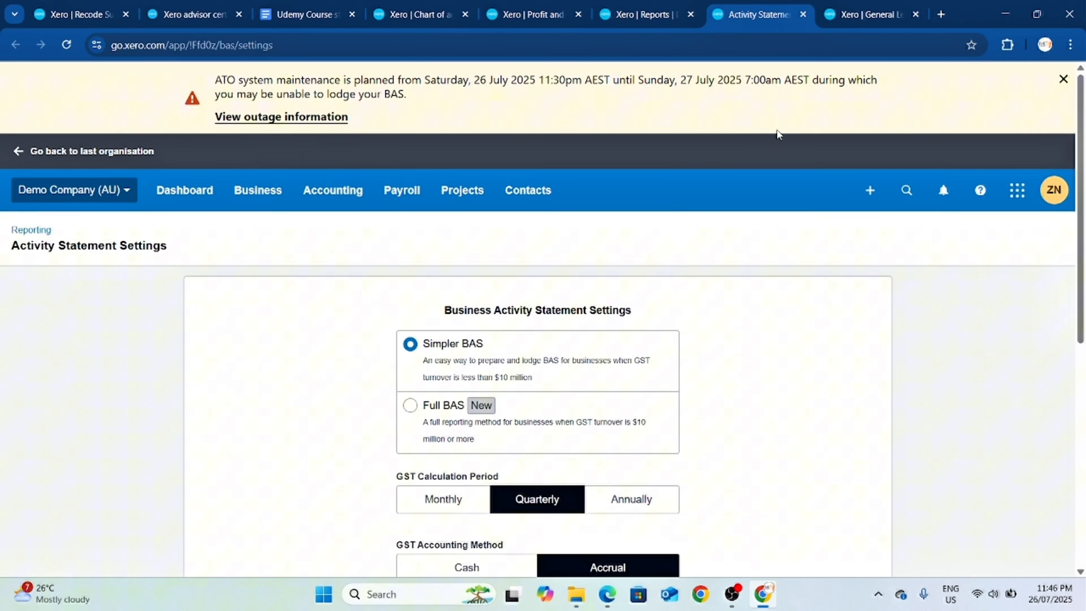
pyautogui.scroll(-3, 701, 320)
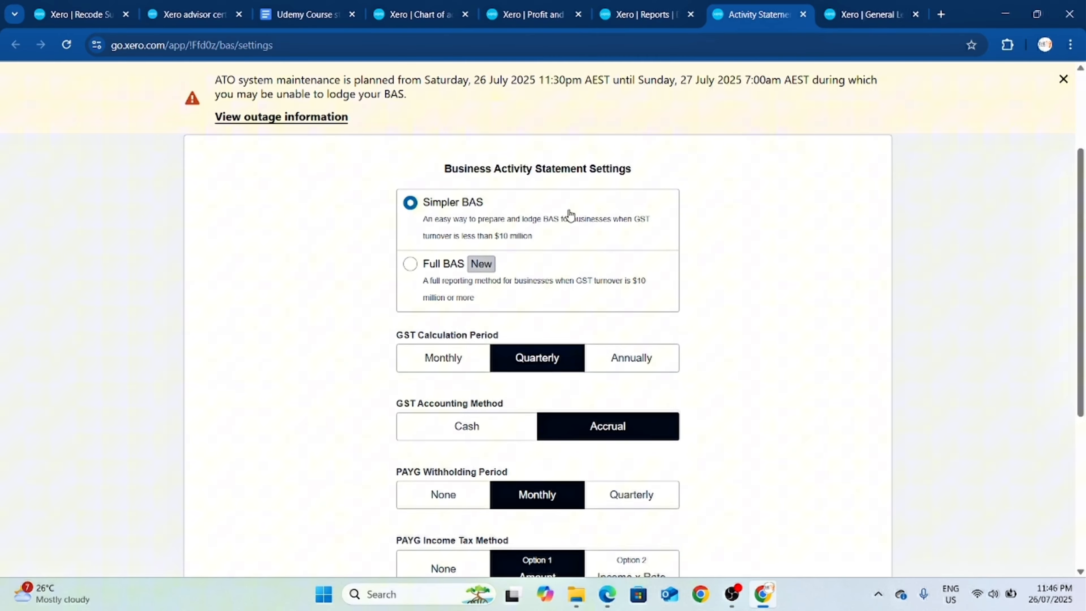
pyautogui.scroll(-6, 650, 332)
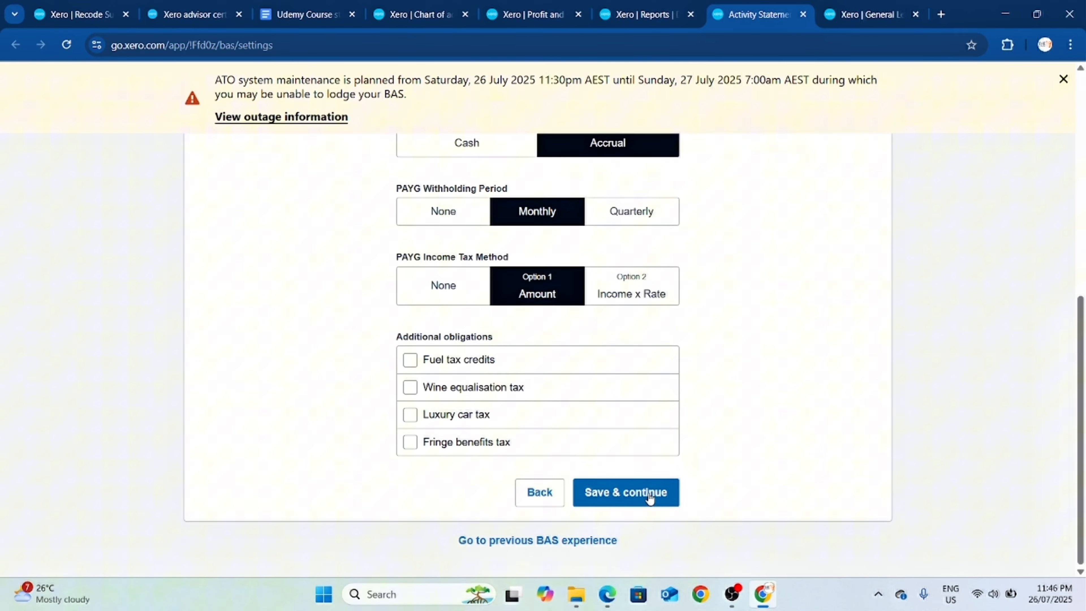
pyautogui.click(650, 498)
# Read through the Activity Statement introduction on late transactions and unfiled amounts, then close its tab
pyautogui.scroll(-5, 730, 388)
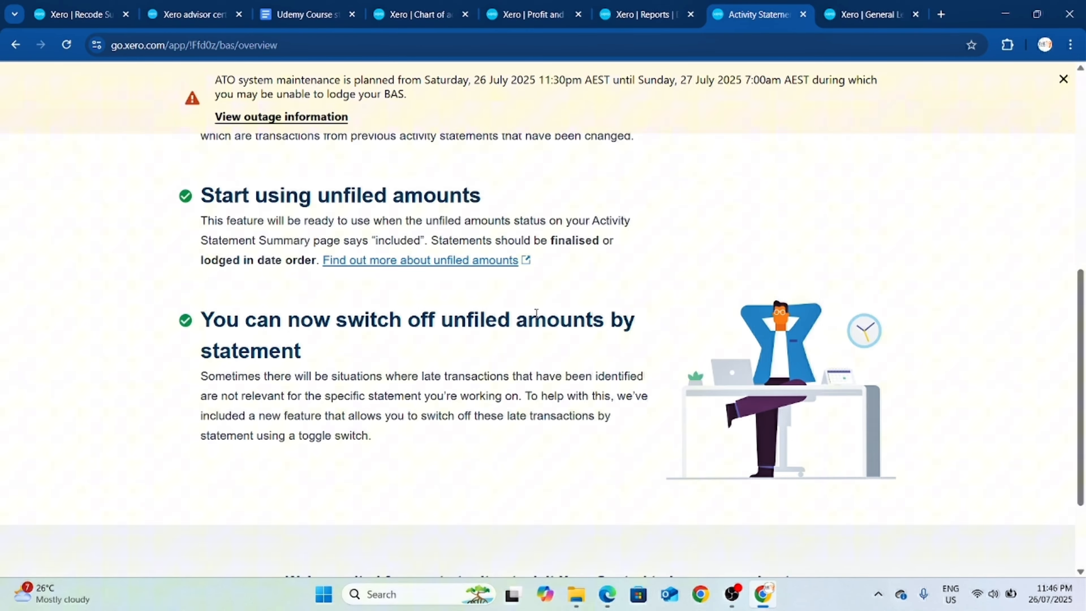
pyautogui.scroll(-3, 557, 303)
pyautogui.scroll(10, 509, 405)
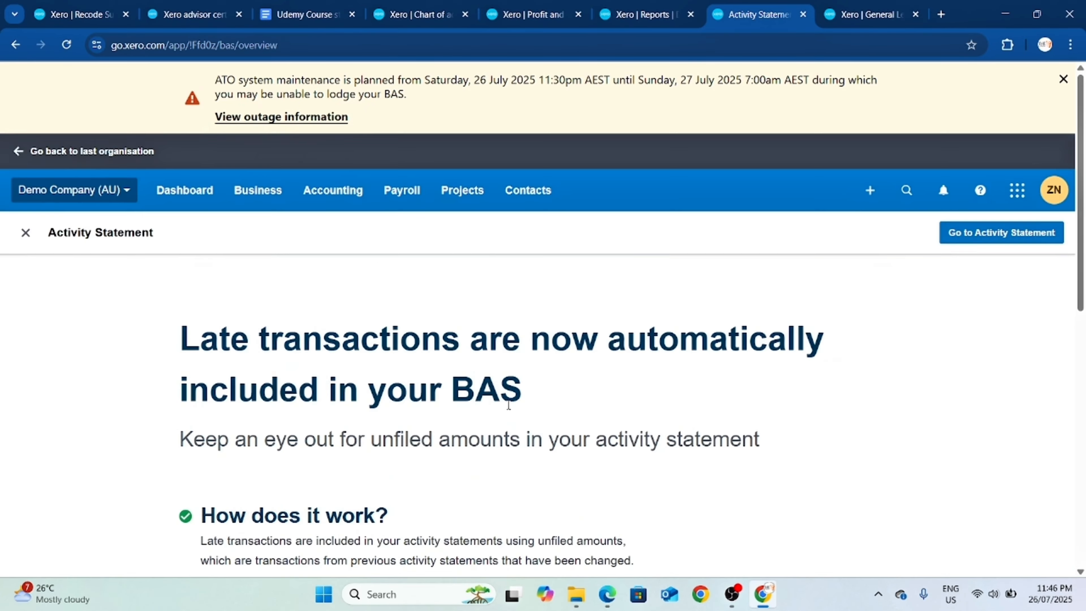
pyautogui.click(803, 15)
pyautogui.scroll(-10, 722, 300)
pyautogui.scroll(7, 723, 332)
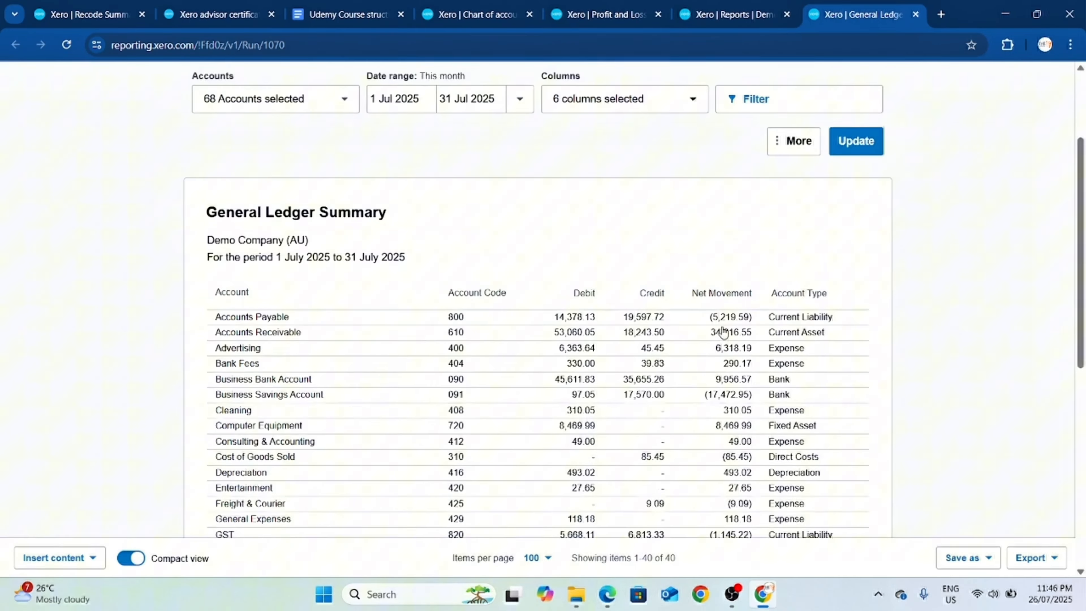
pyautogui.scroll(-10, 723, 332)
pyautogui.scroll(15, 710, 308)
pyautogui.scroll(-5, 718, 434)
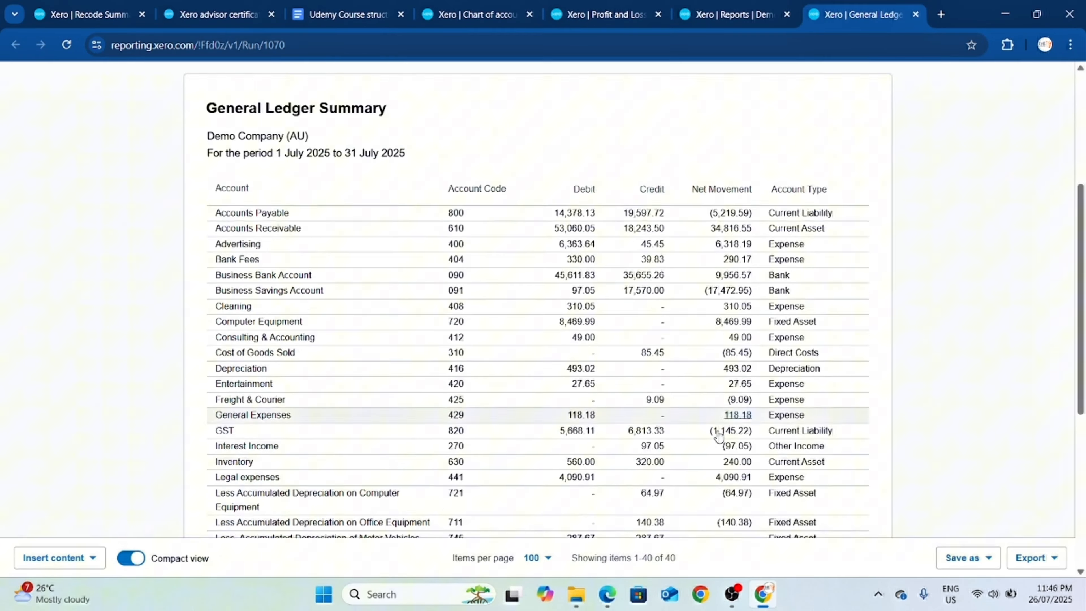
pyautogui.scroll(-1, 718, 434)
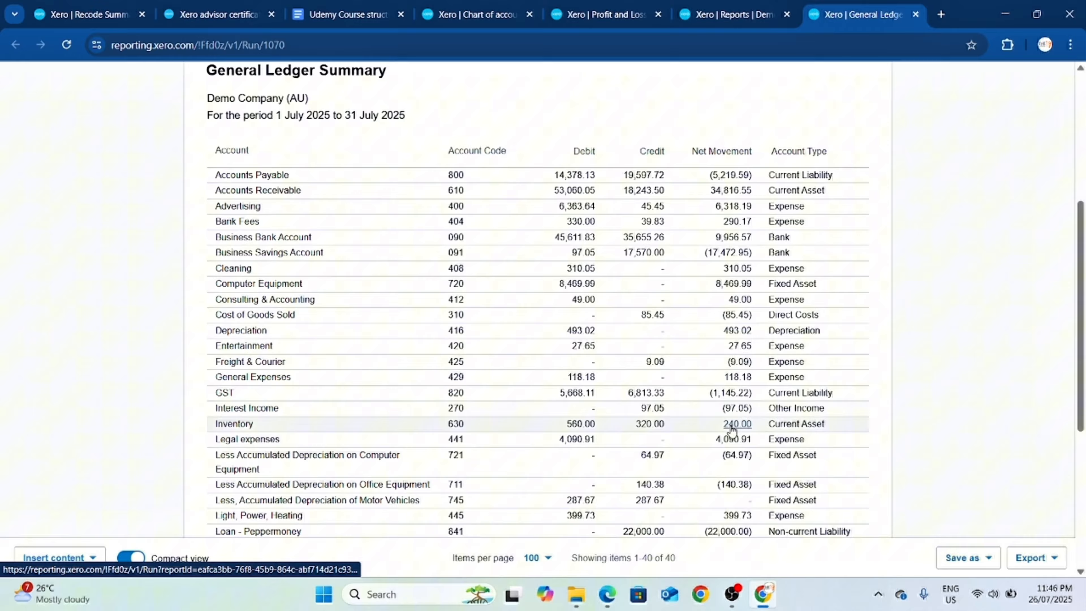
pyautogui.scroll(-6, 738, 471)
pyautogui.scroll(8, 744, 368)
pyautogui.scroll(5, 424, 291)
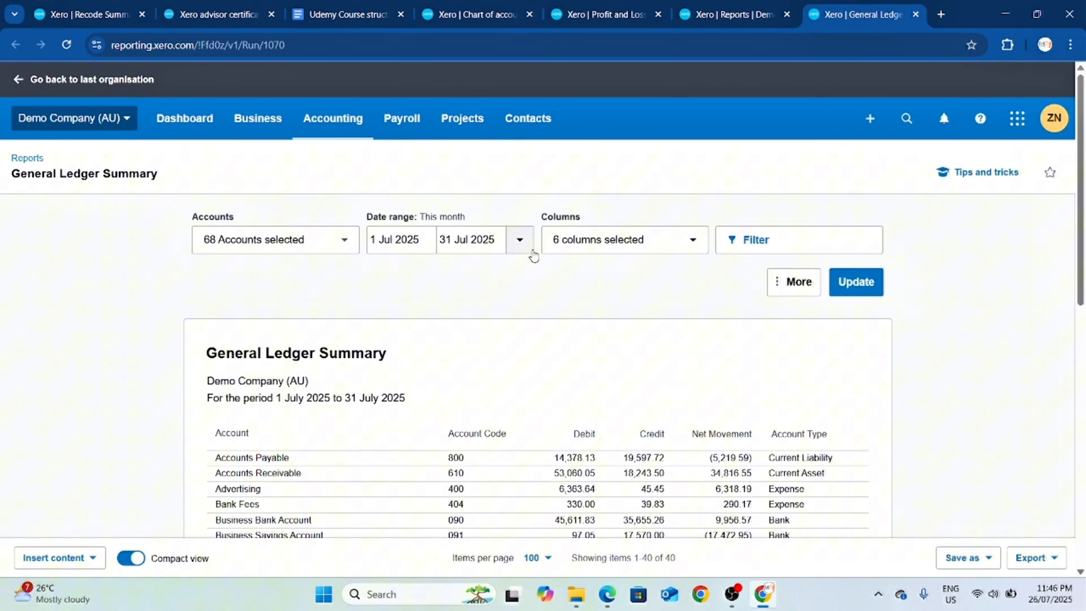
pyautogui.scroll(-4, 791, 382)
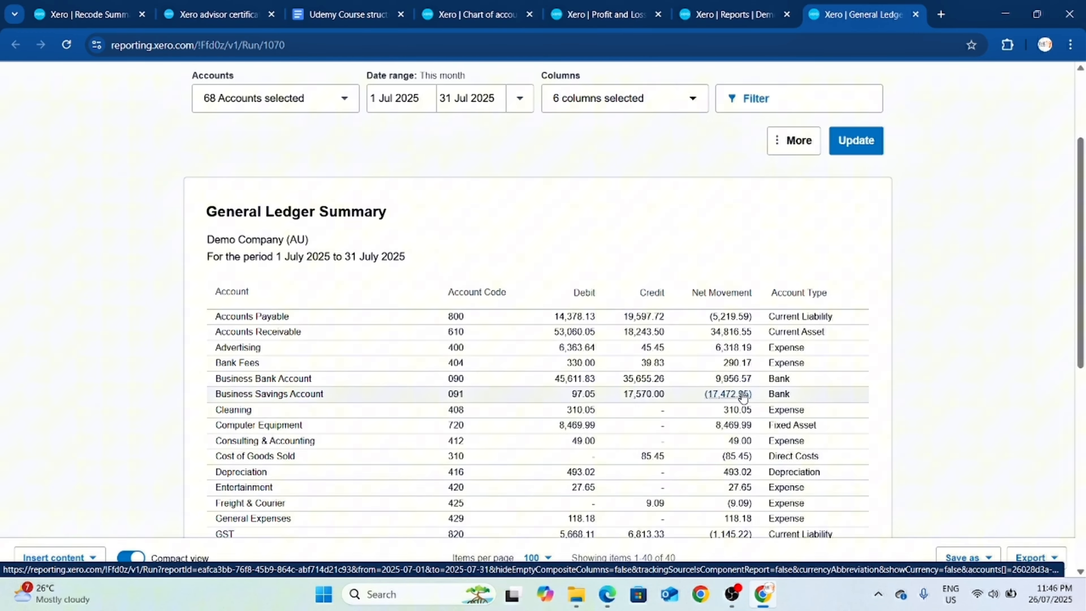
pyautogui.scroll(-12, 742, 397)
pyautogui.scroll(10, 826, 300)
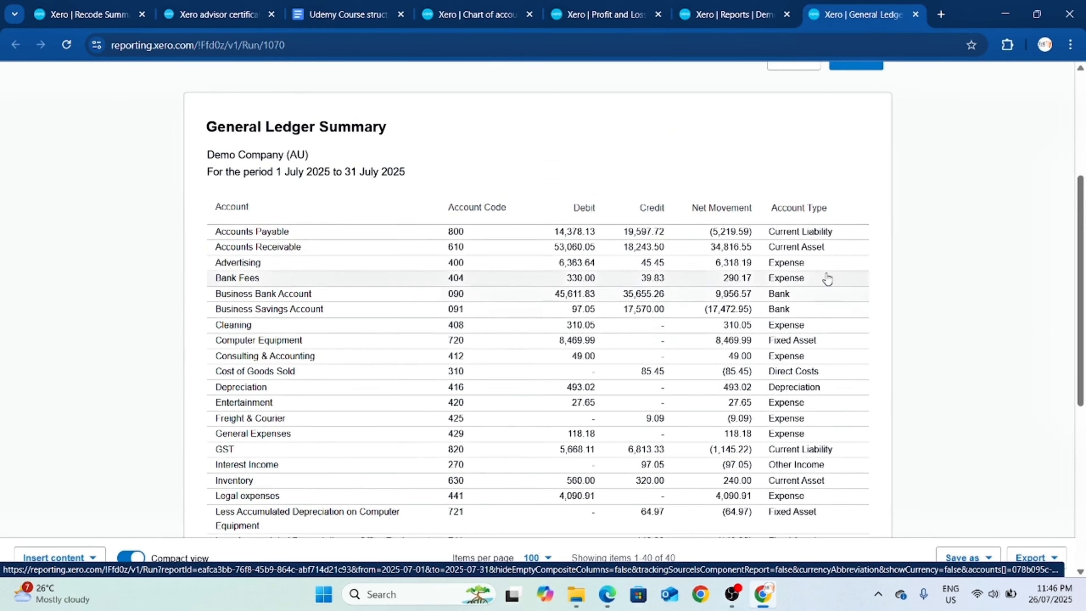
# Sort the General Ledger Summary by account type and look through the reordered accounts
pyautogui.click(806, 208)
pyautogui.scroll(-3, 808, 316)
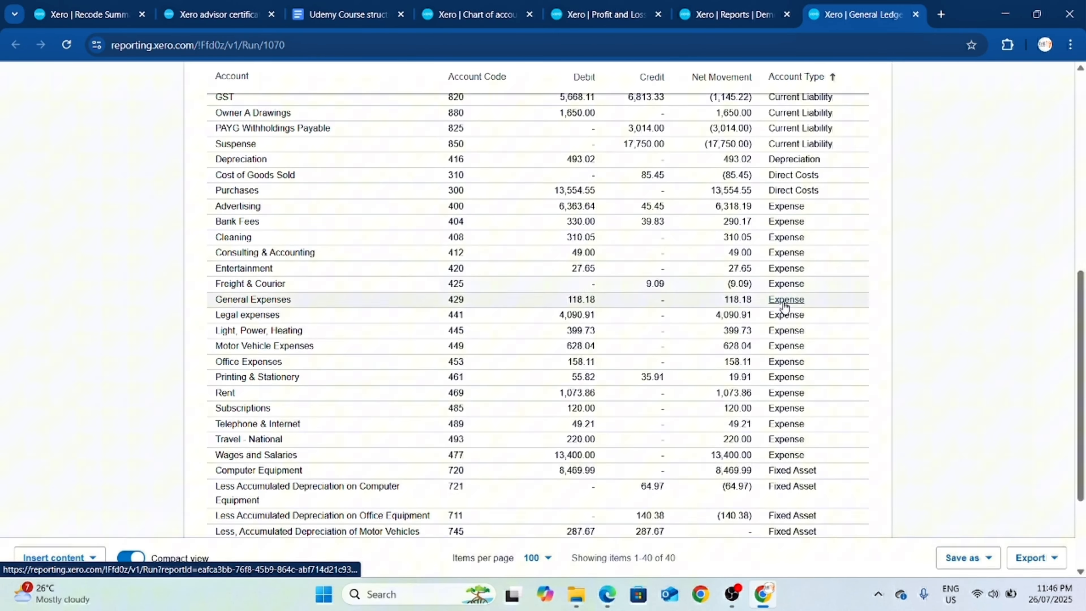
pyautogui.rightClick(742, 336)
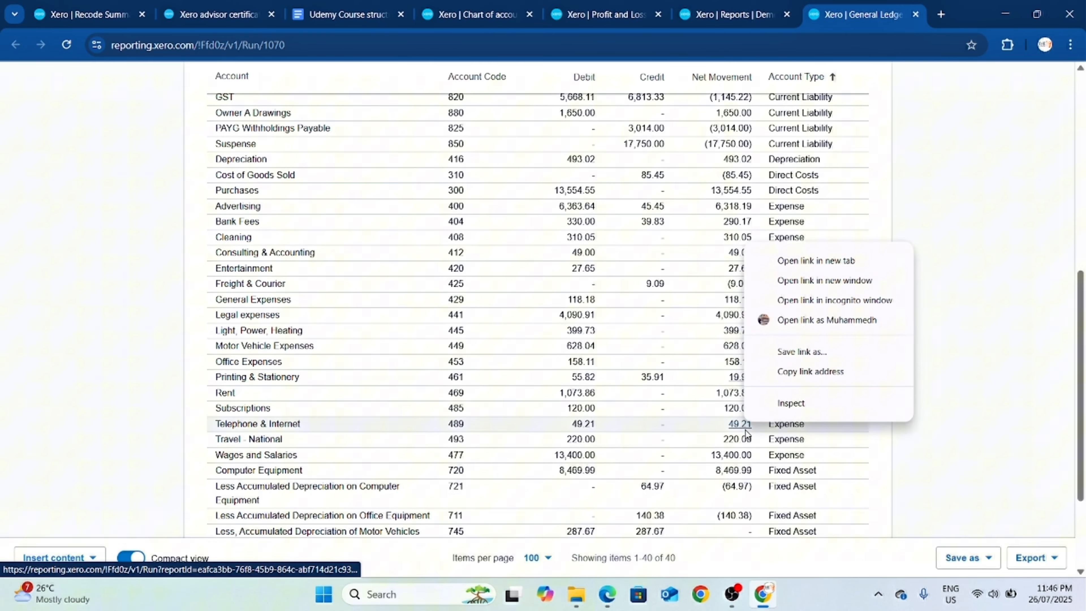
pyautogui.click(958, 436)
pyautogui.scroll(-3, 814, 434)
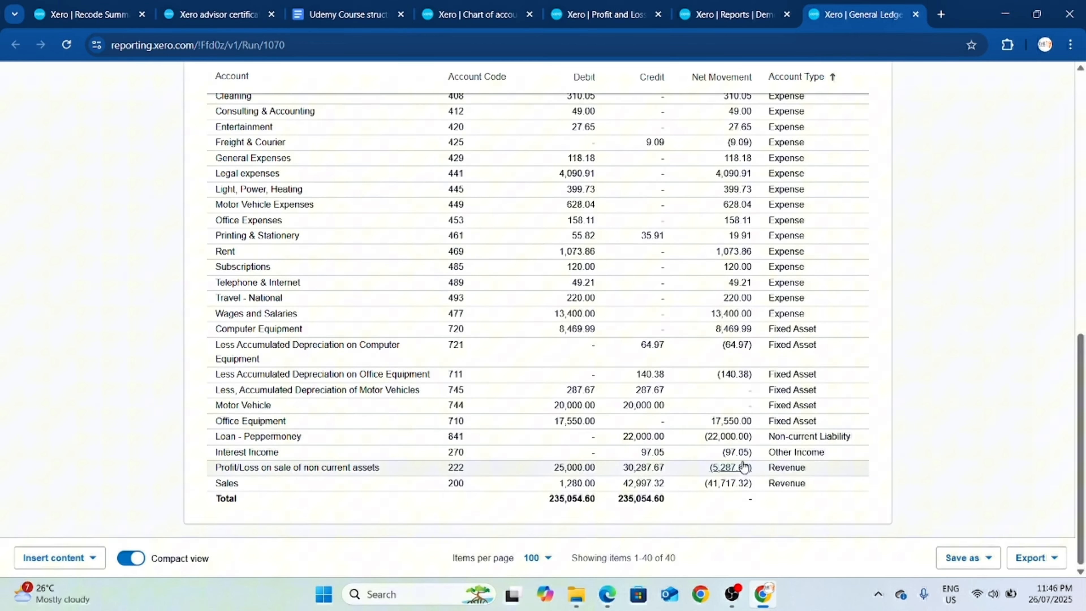
pyautogui.scroll(10, 770, 411)
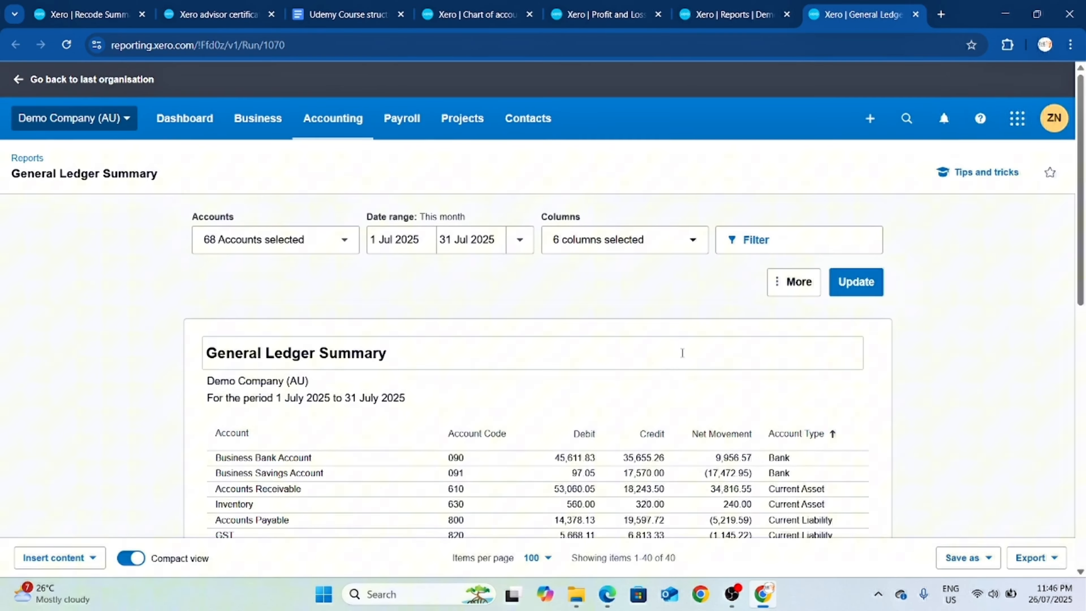
pyautogui.scroll(-10, 684, 364)
pyautogui.scroll(10, 746, 369)
pyautogui.scroll(-10, 748, 373)
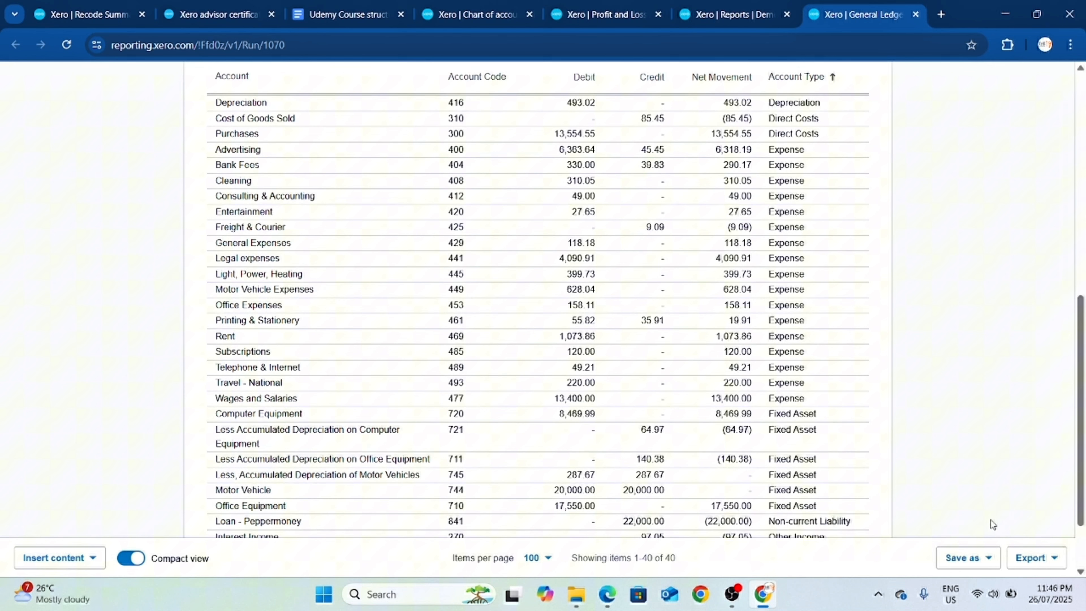
# View the export formats offered for the General Ledger Summary, then return to the Reports home page
pyautogui.click(1035, 557)
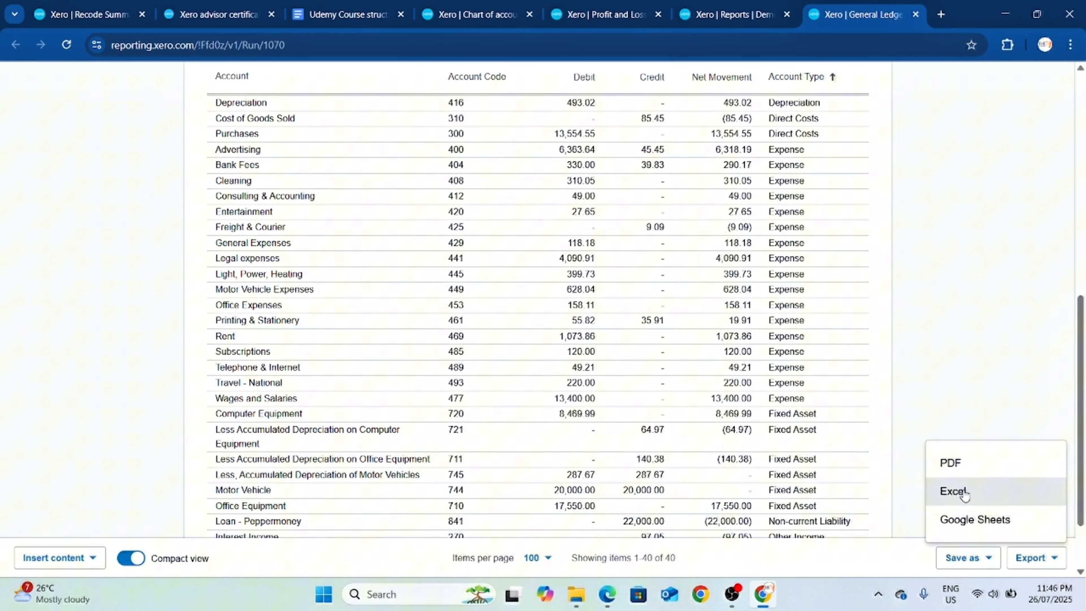
pyautogui.click(958, 313)
pyautogui.scroll(10, 893, 376)
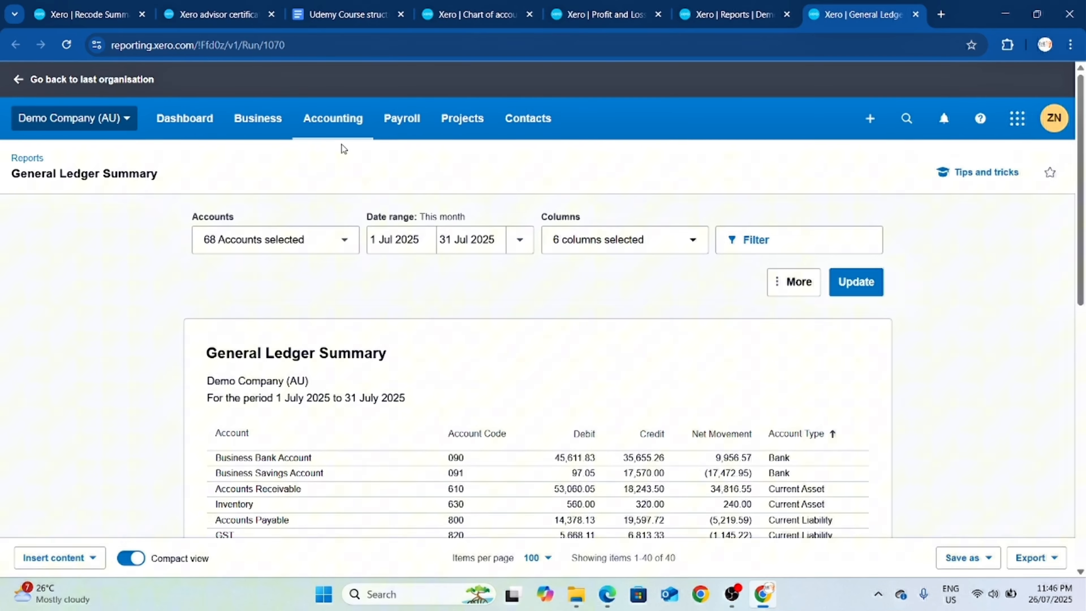
pyautogui.click(34, 163)
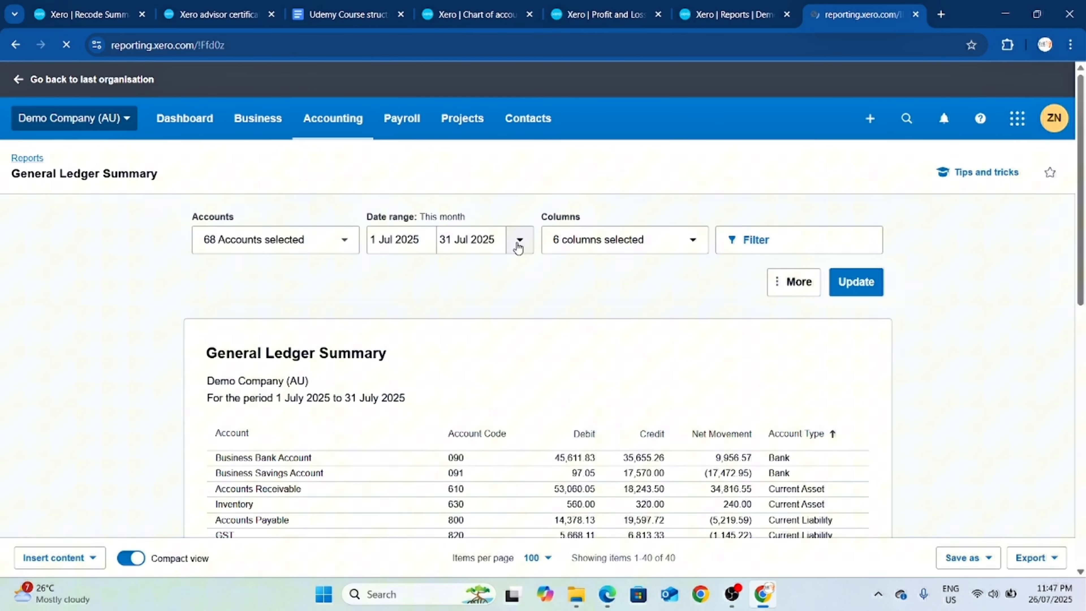
pyautogui.scroll(-3, 556, 240)
pyautogui.scroll(3, 564, 251)
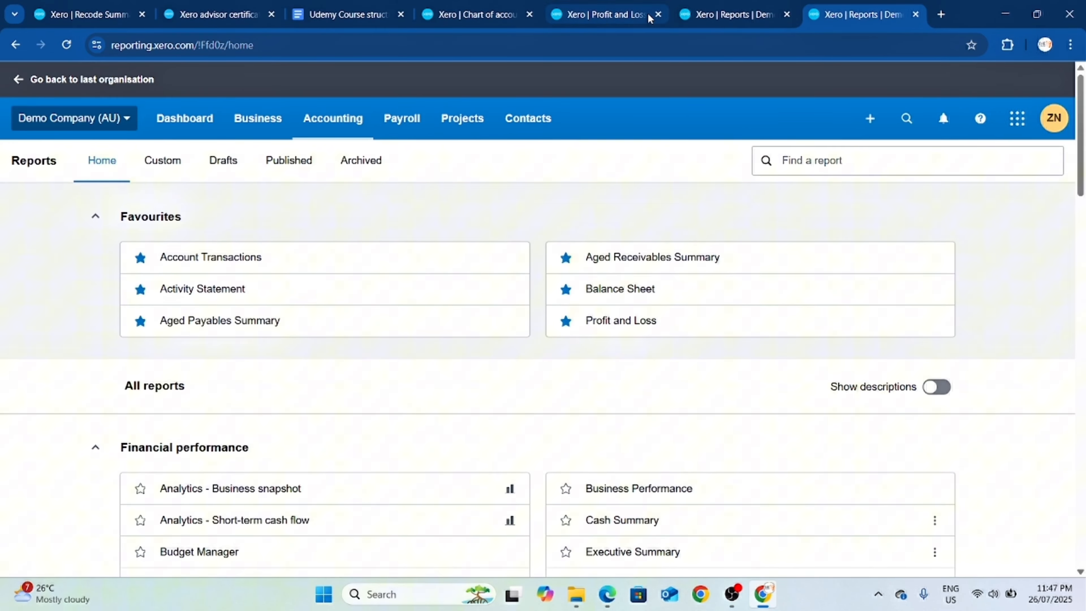
# Switch to the Profit and Loss report, compare it with 2 years and update it to view the yearly columns
pyautogui.click(605, 14)
pyautogui.click(604, 246)
pyautogui.scroll(-2, 607, 388)
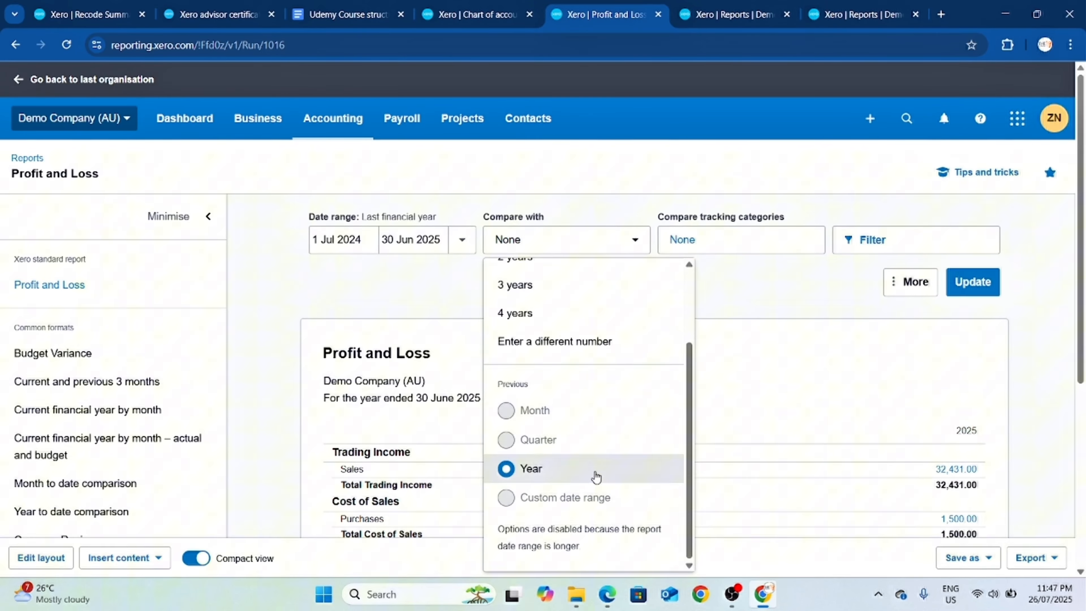
pyautogui.scroll(2, 555, 363)
pyautogui.click(535, 359)
pyautogui.click(974, 282)
pyautogui.scroll(-2, 752, 398)
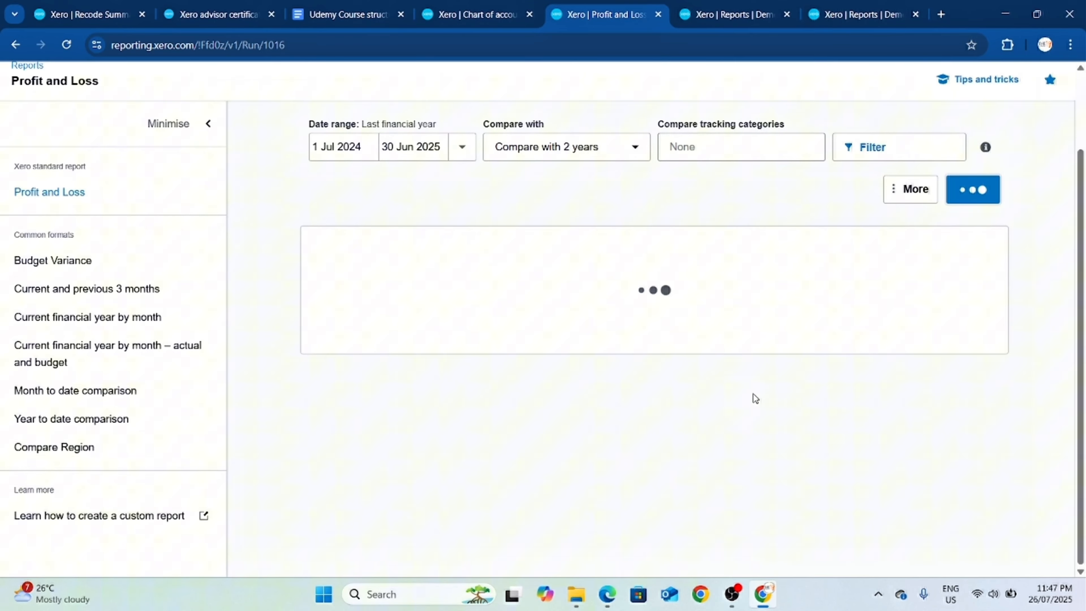
pyautogui.scroll(-6, 955, 373)
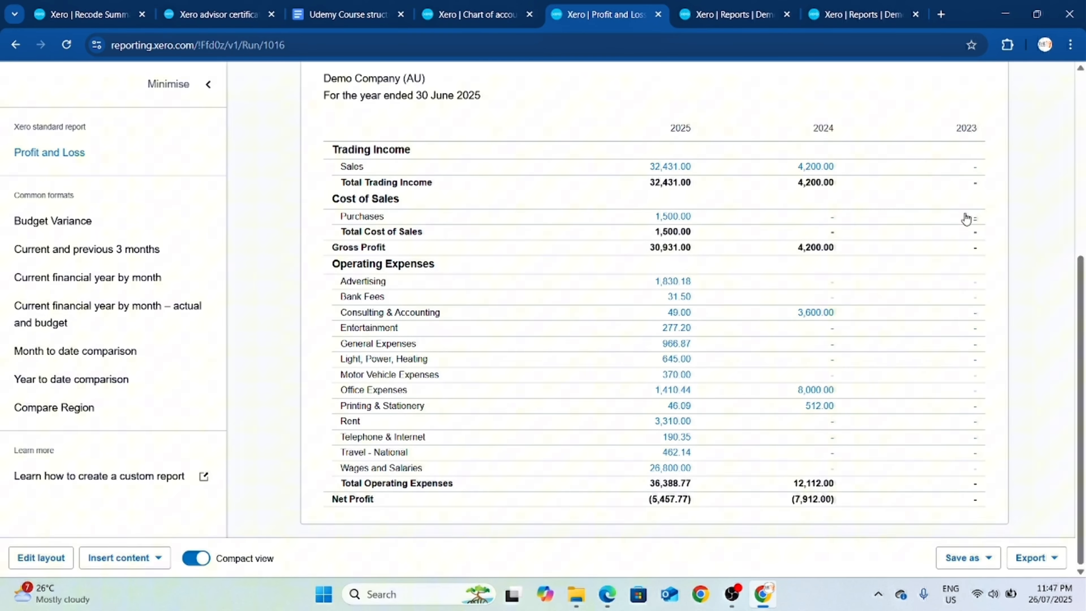
# Set the Profit and Loss comparison to 4 years, update the report and look through its income, expenses and net profit
pyautogui.scroll(7, 965, 218)
pyautogui.click(607, 239)
pyautogui.click(546, 415)
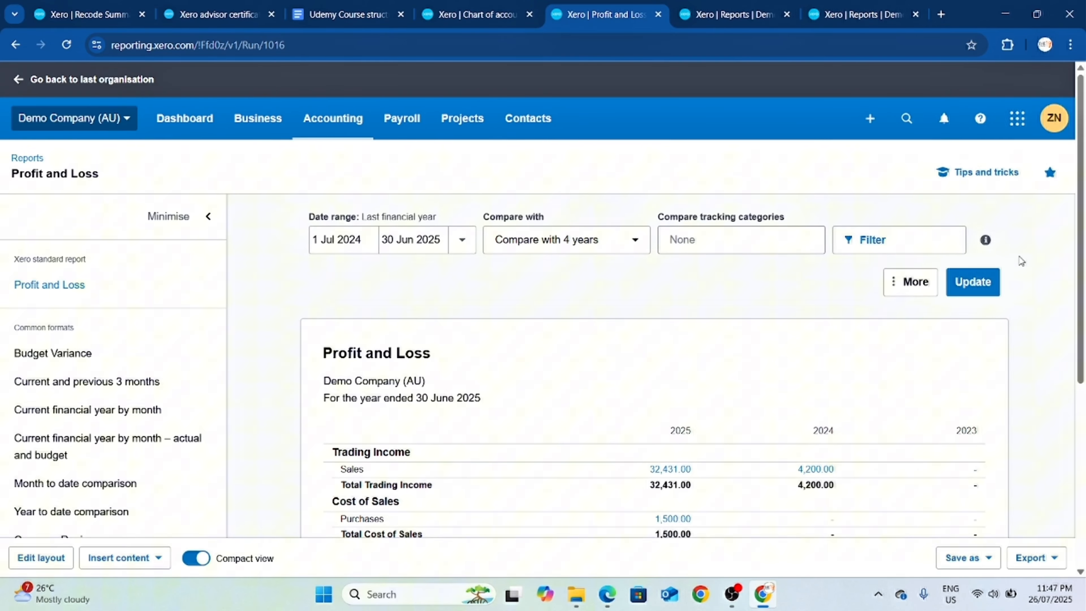
pyautogui.click(973, 282)
pyautogui.scroll(-1, 941, 423)
pyautogui.scroll(-2, 966, 436)
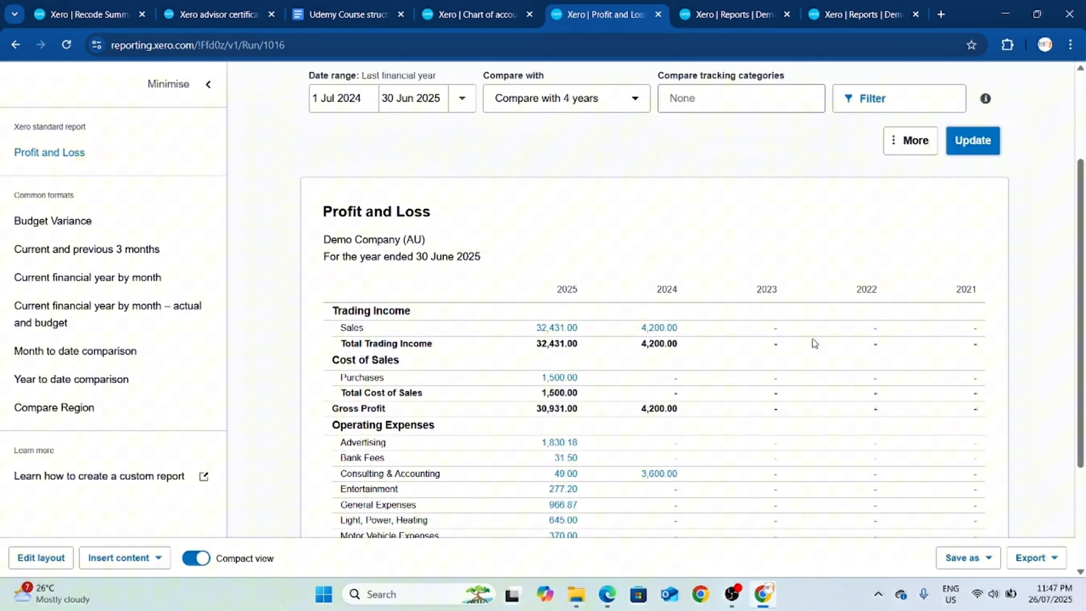
pyautogui.scroll(-4, 959, 375)
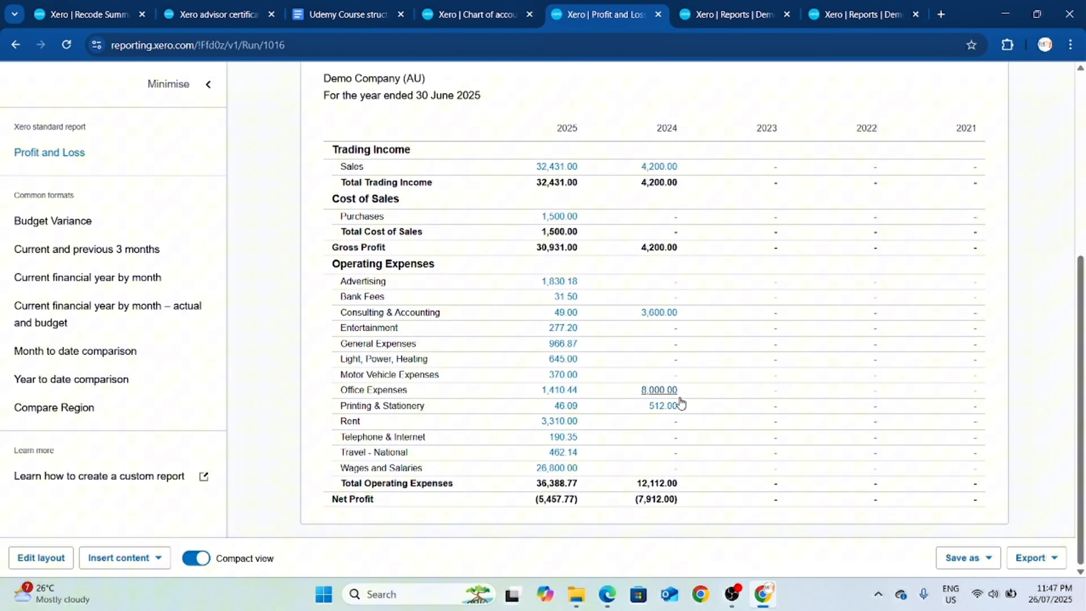
pyautogui.scroll(7, 594, 235)
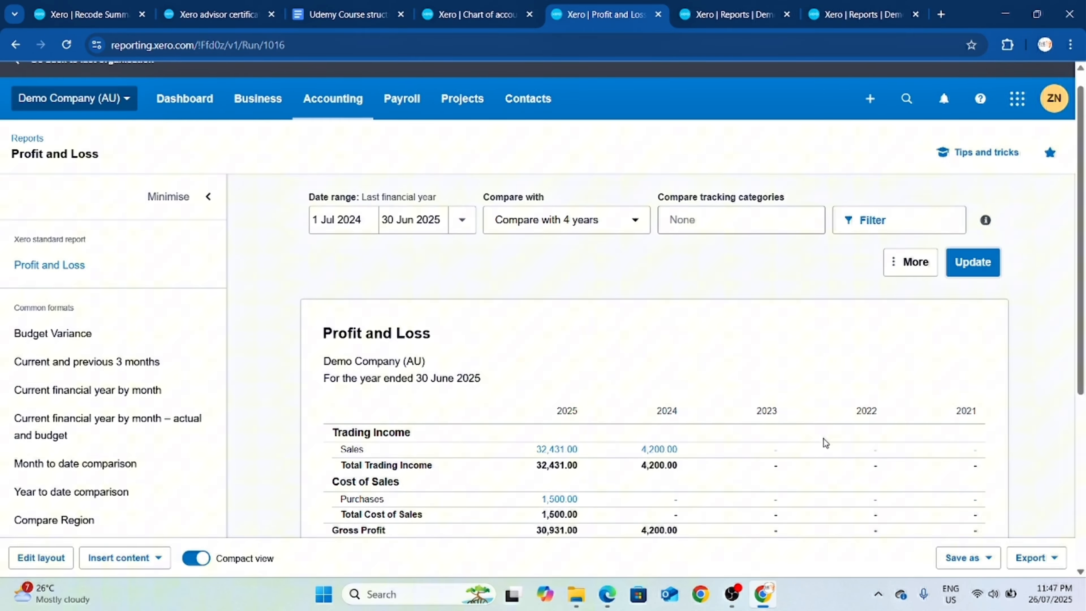
pyautogui.scroll(1, 650, 321)
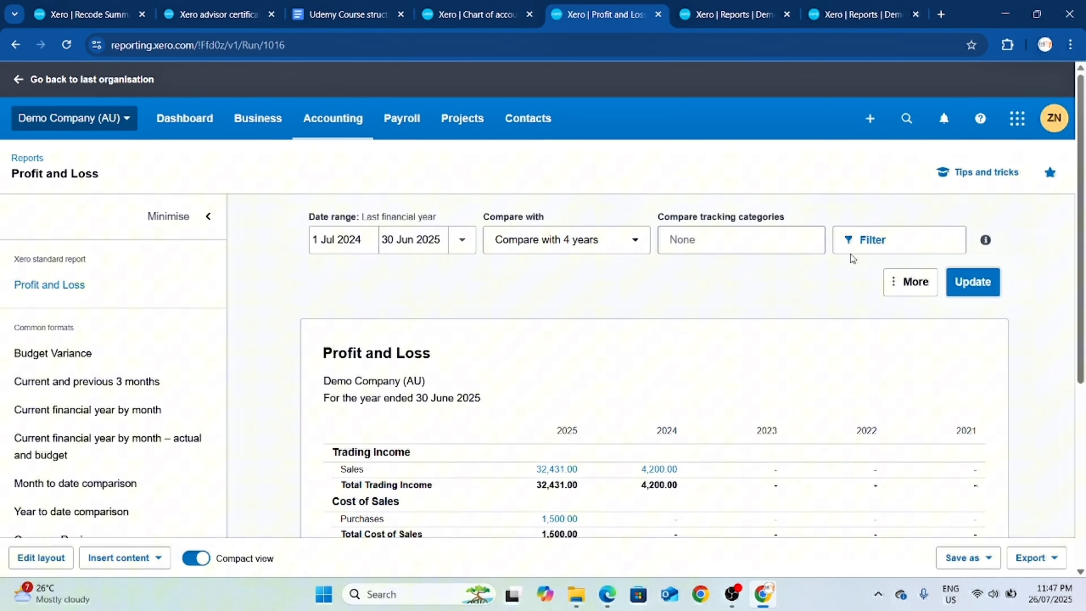
pyautogui.scroll(-9, 454, 420)
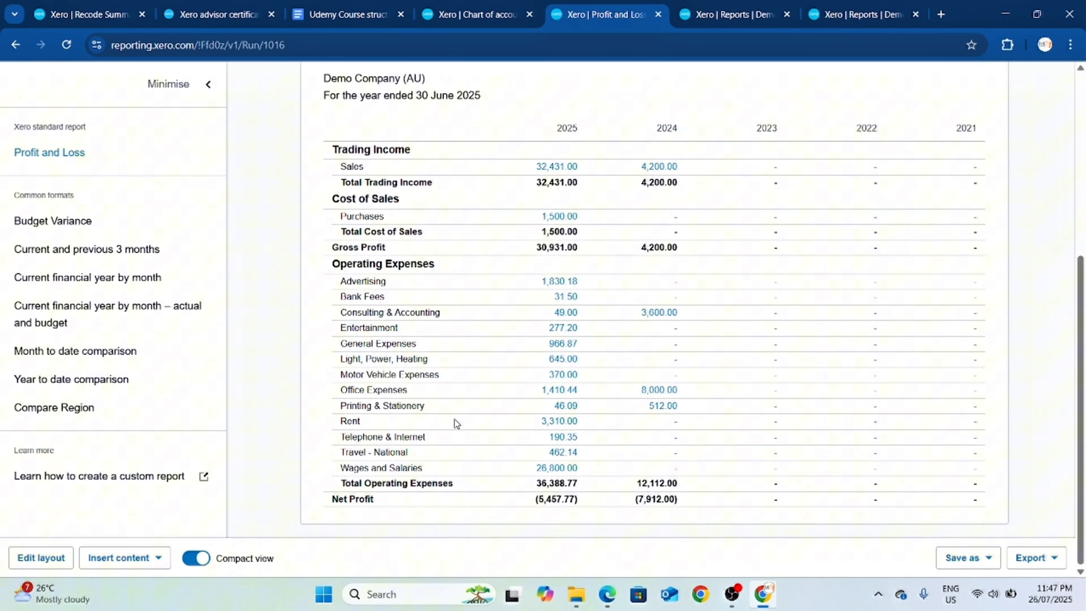
pyautogui.scroll(9, 588, 399)
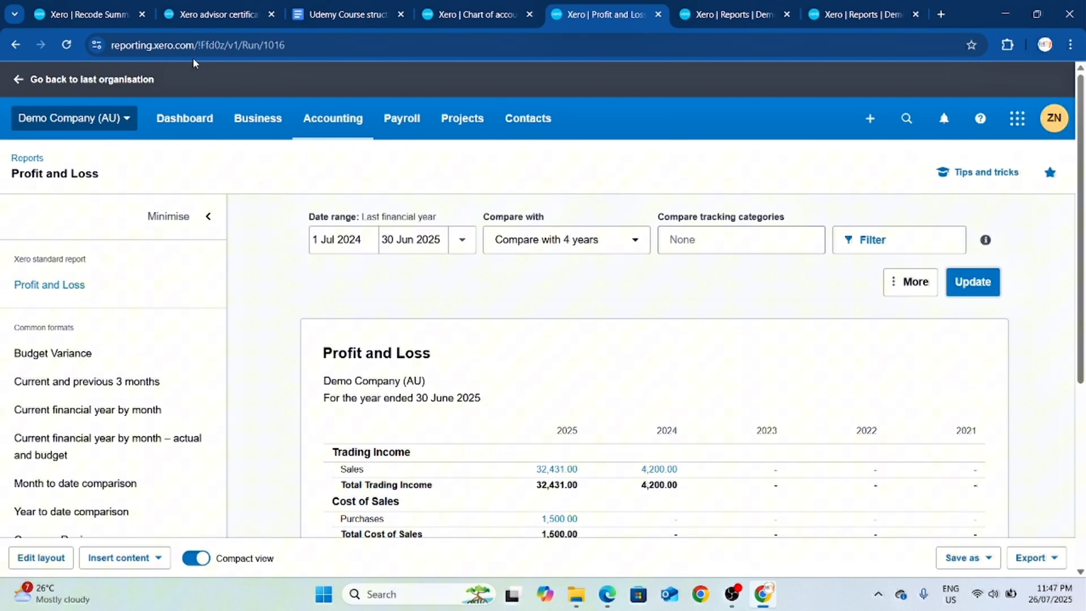
# Look over the Xero advisor certification modules, then switch to the Udemy Course structure document in Google Docs
pyautogui.click(250, 15)
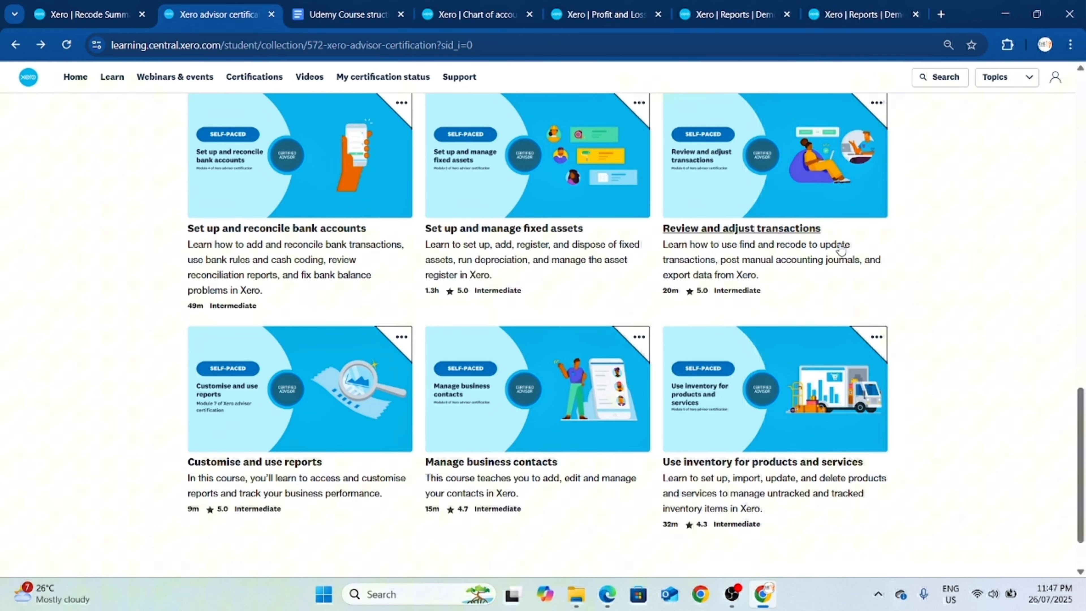
pyautogui.scroll(-2, 788, 238)
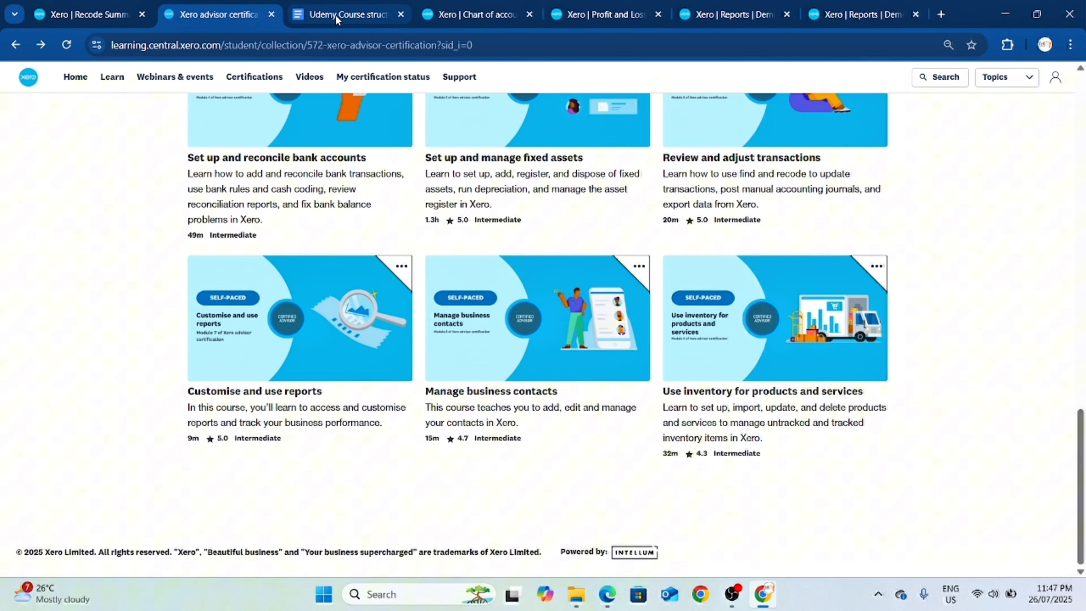
pyautogui.click(325, 15)
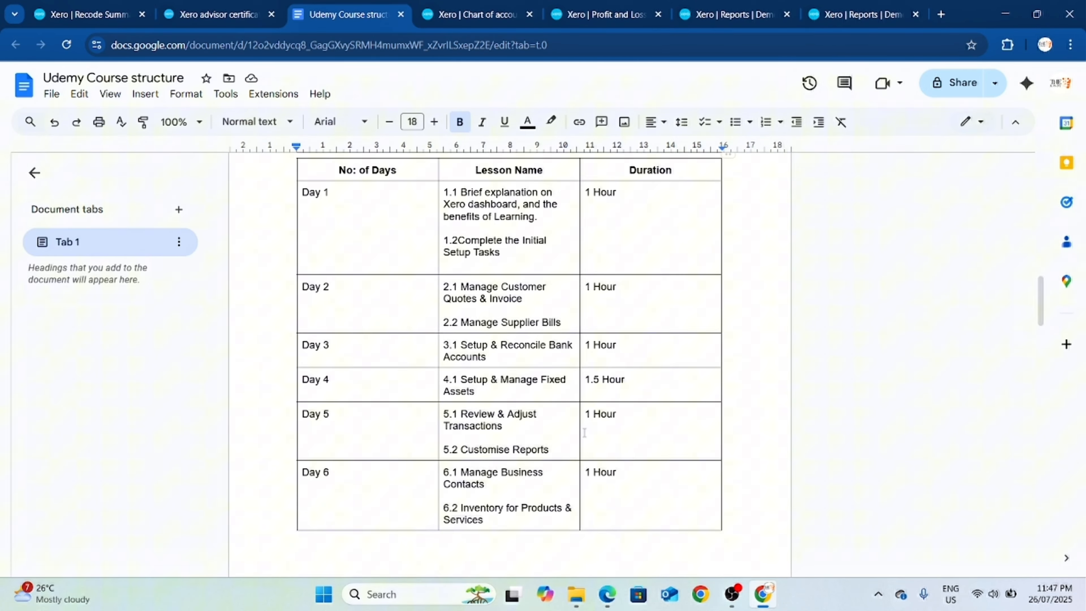